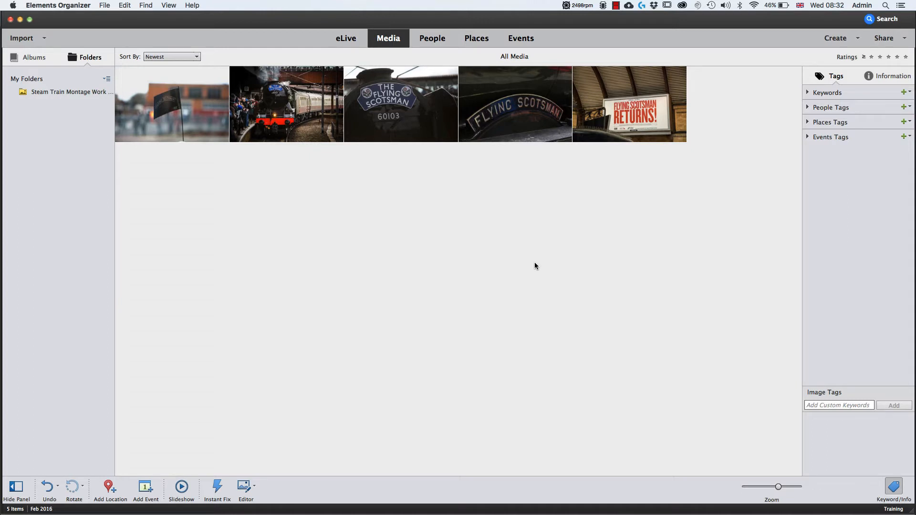
- Select all five Flying Scotsman photos and open them in the Photoshop Elements Editor for detailed editing
left_click(186, 112)
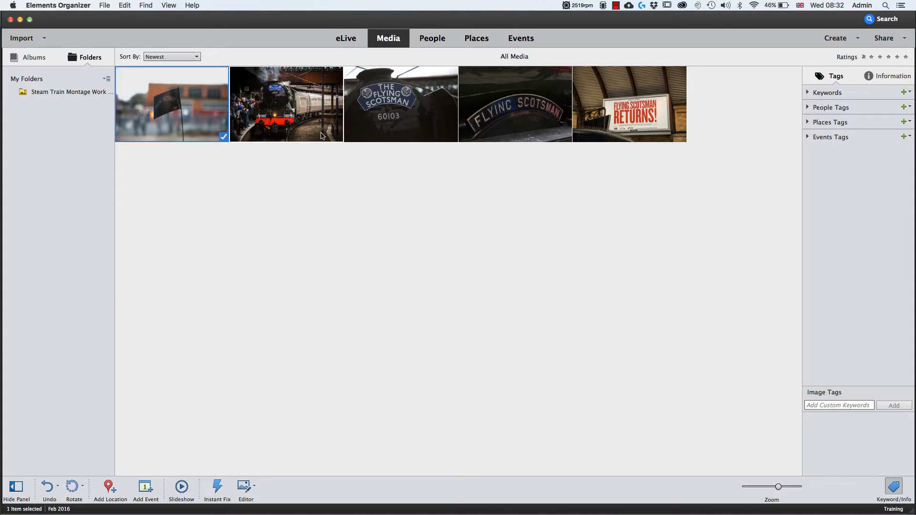
left_click(614, 112, "shift")
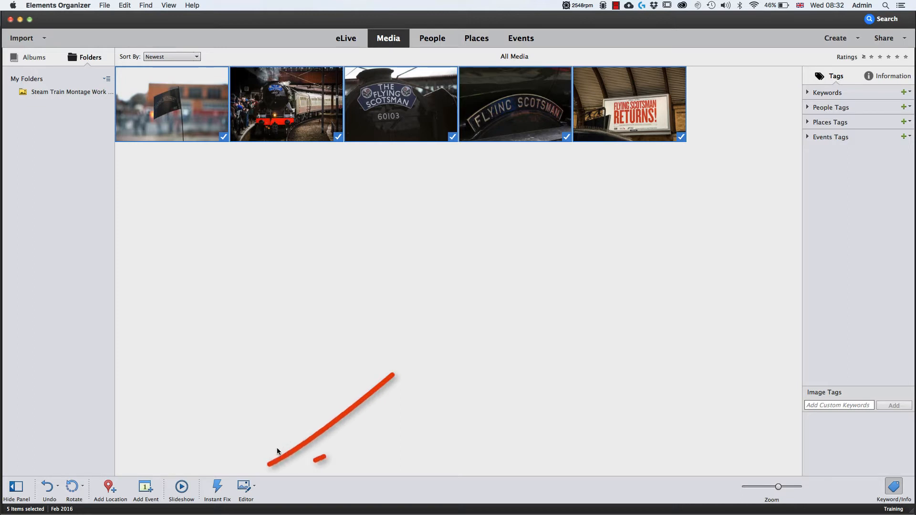
left_click(243, 490)
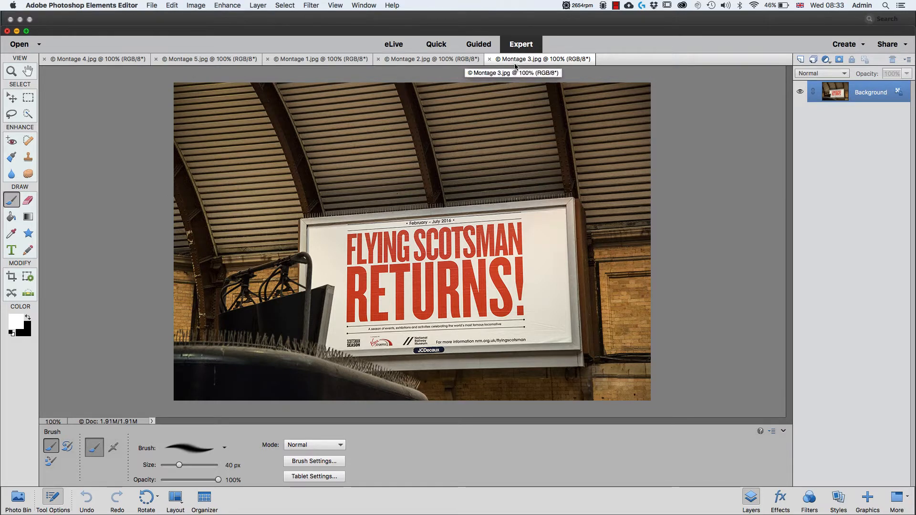
- Look through the open photos Montage 2, Montage 1, Montage 5 and Montage 4
left_click(447, 60)
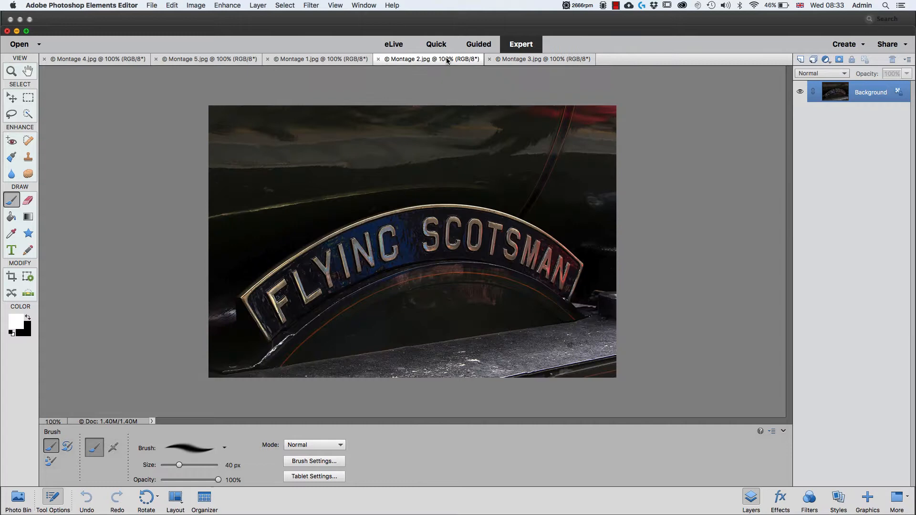
left_click(329, 59)
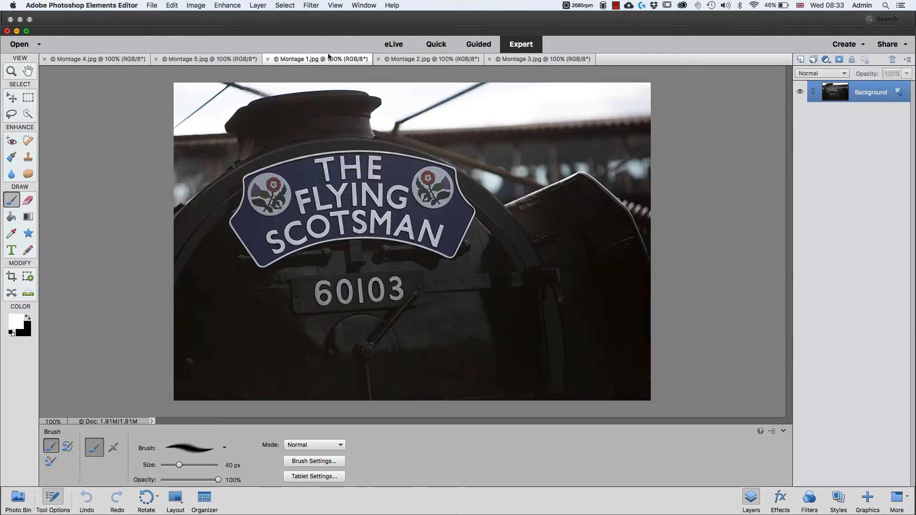
left_click(213, 59)
left_click(95, 59)
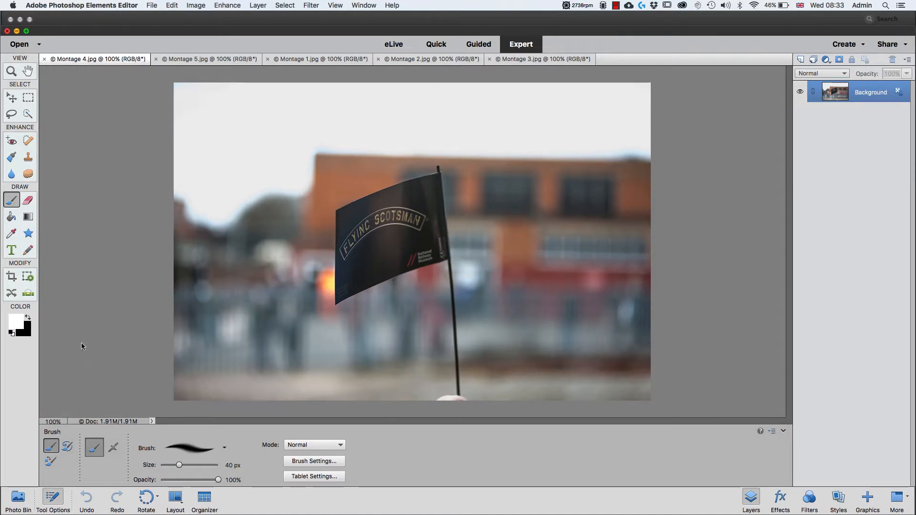
- Show the open photos in the Photo Bin, make Montage 5 active, and place Montage 1 on it as a new layer
left_click(20, 503)
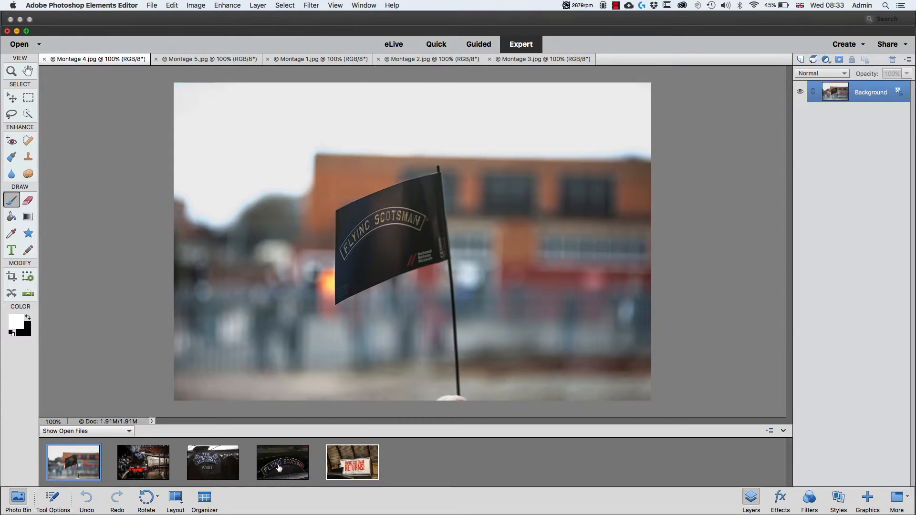
right_click(143, 466)
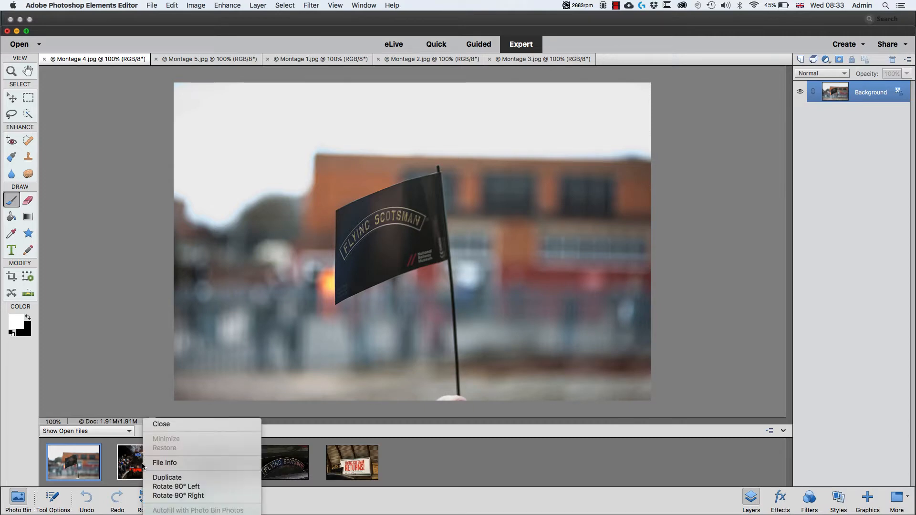
left_click(140, 466)
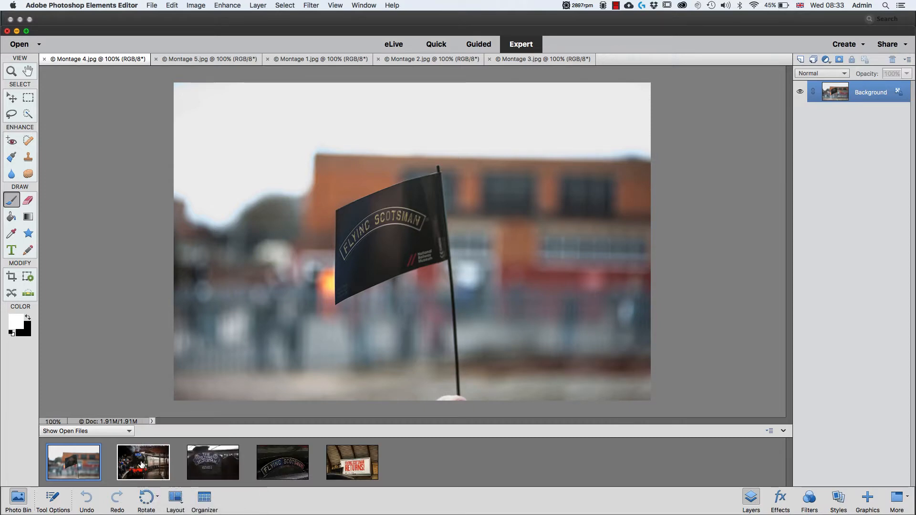
left_click(139, 466)
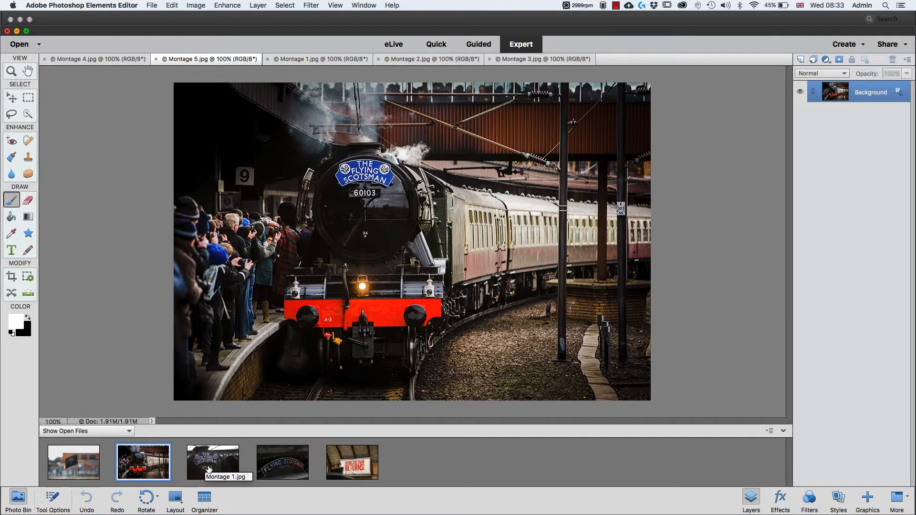
left_click_drag(209, 469, 517, 161)
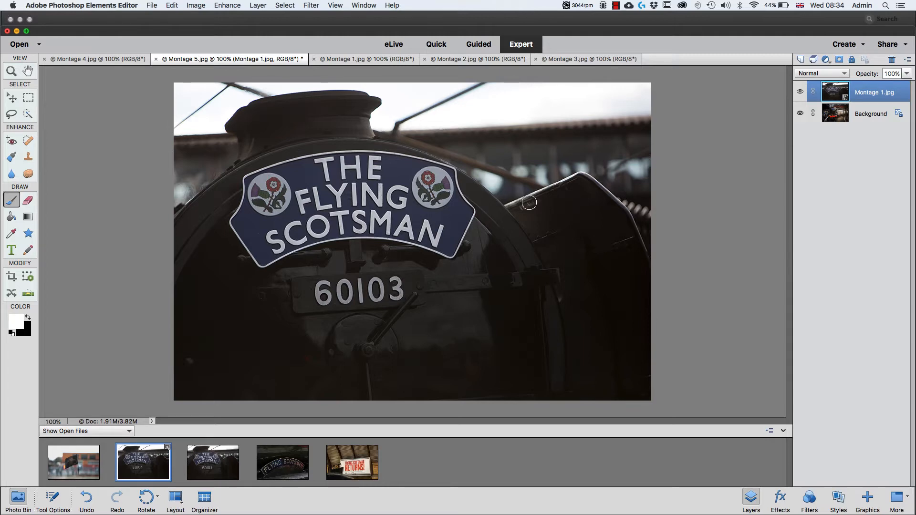
- Scale the Montage 1 layer down to about 20%, keeping it in the lower-left corner of the train photo
key("super+t")
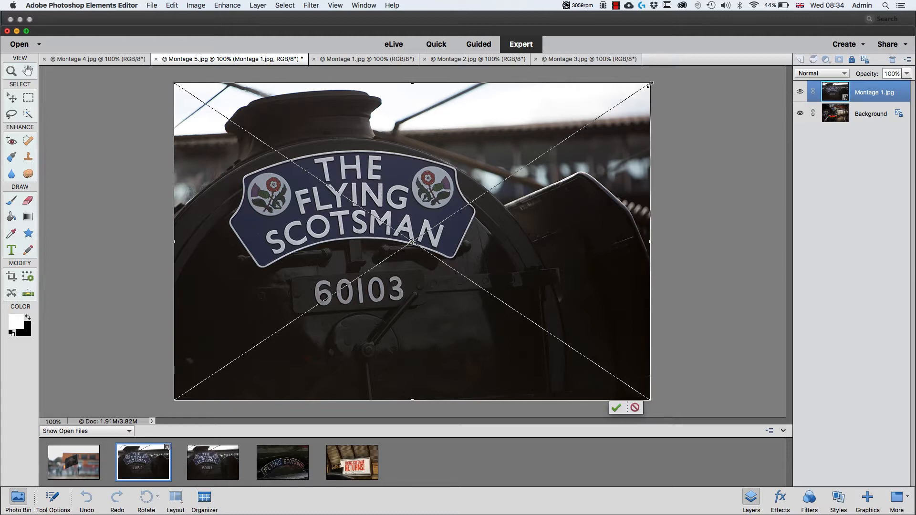
left_click_drag(648, 85, 269, 340)
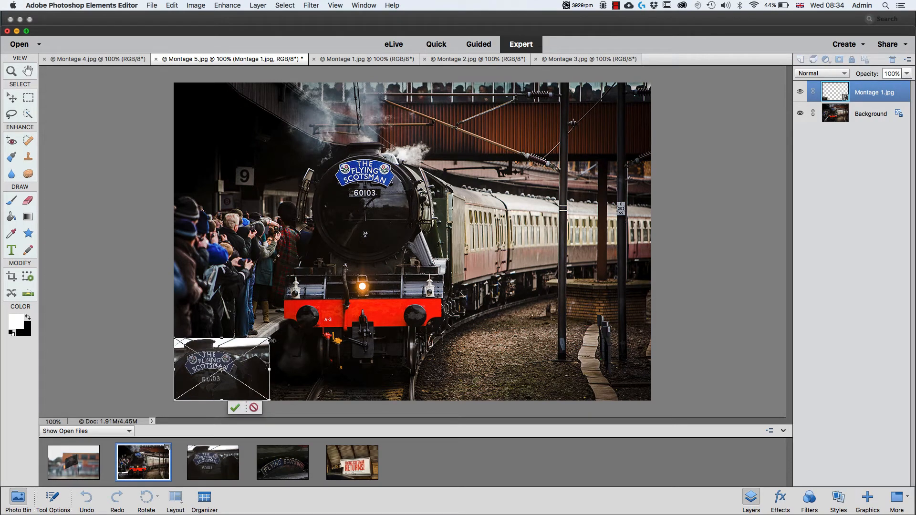
left_click(235, 407)
- Move the small Montage 1 photo to the upper-right part of the picture, above the carriages
key("b")
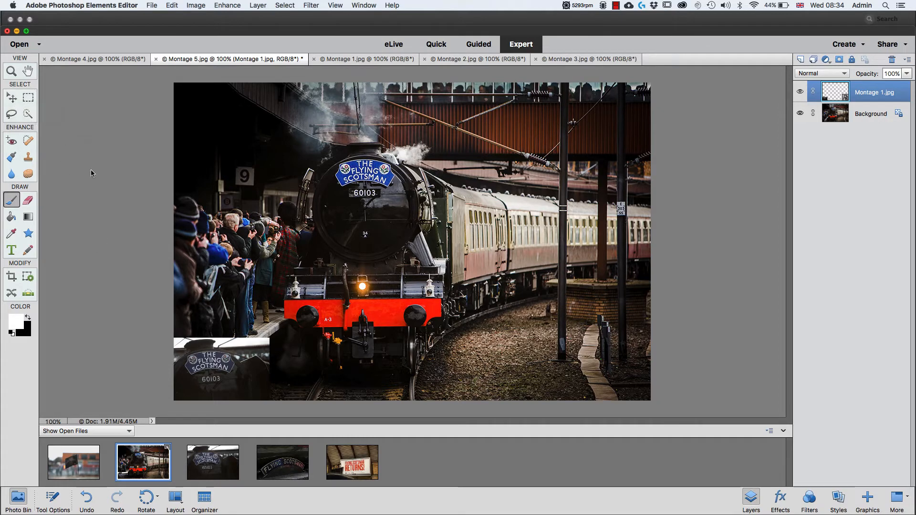
key("v")
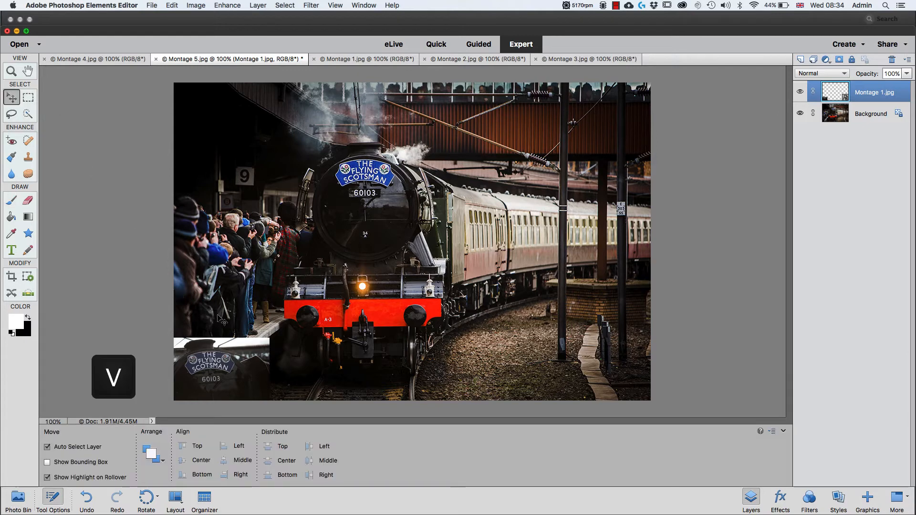
left_click_drag(217, 378, 571, 141)
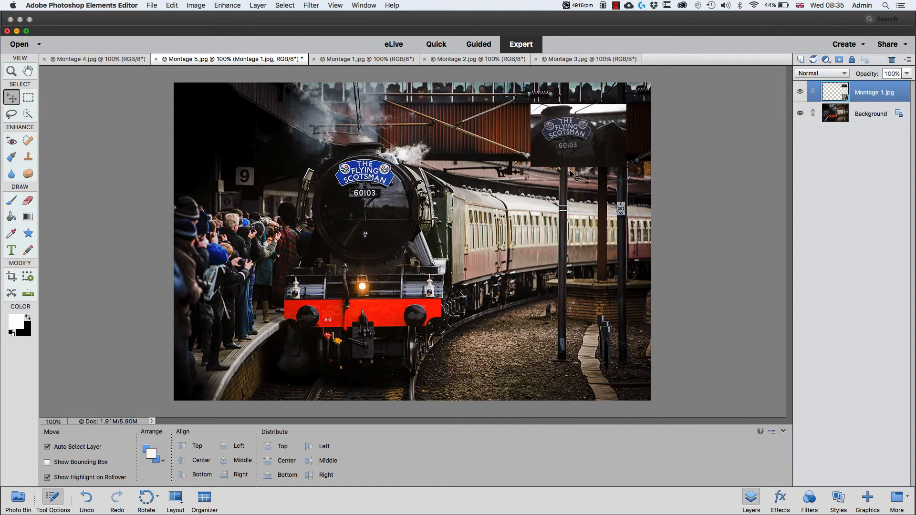
- Rotate the small Montage 1 photo counter-clockwise to an angle of about -6.5 degrees
key("super+t")
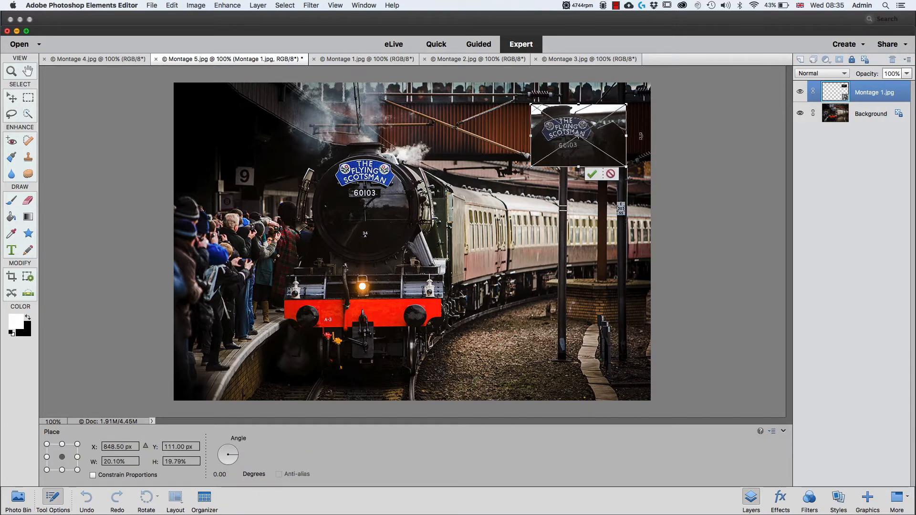
left_click_drag(642, 154, 641, 146)
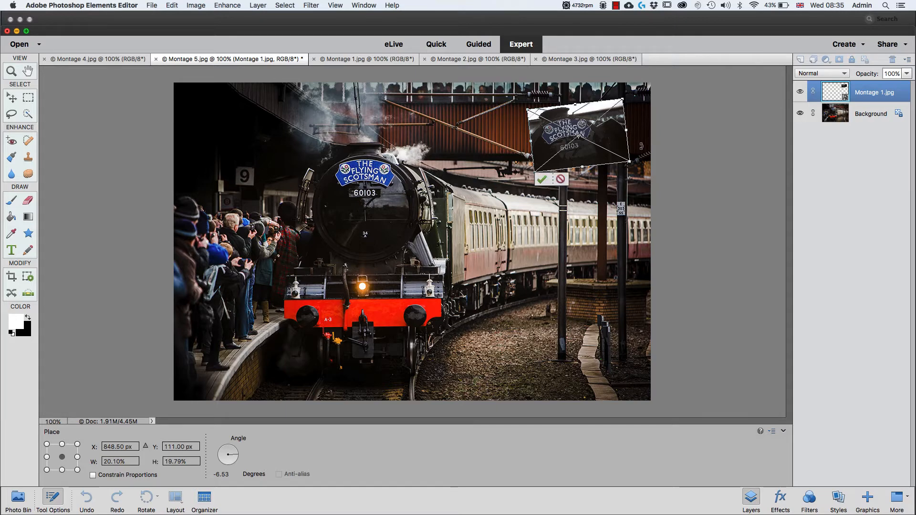
left_click(542, 179)
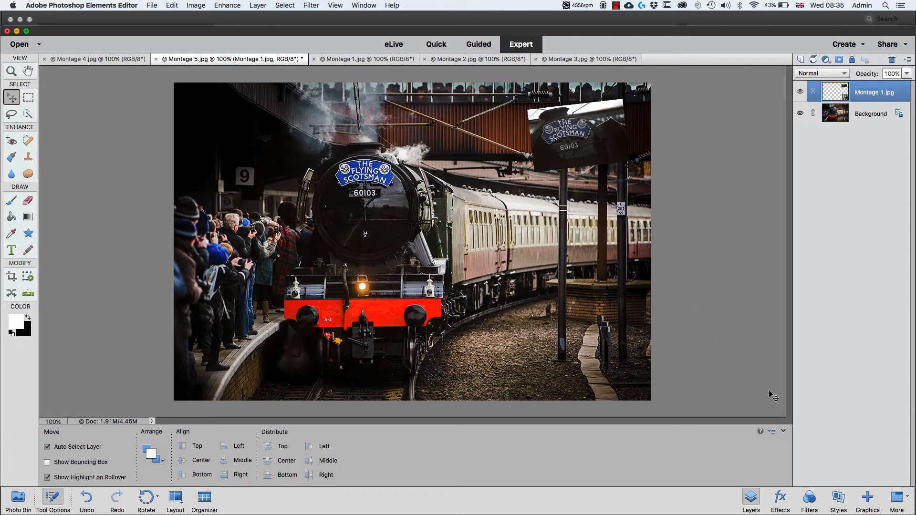
- Apply the Black Stroke 40px layer style from the Strokes category to the Montage 1 layer
left_click(839, 500)
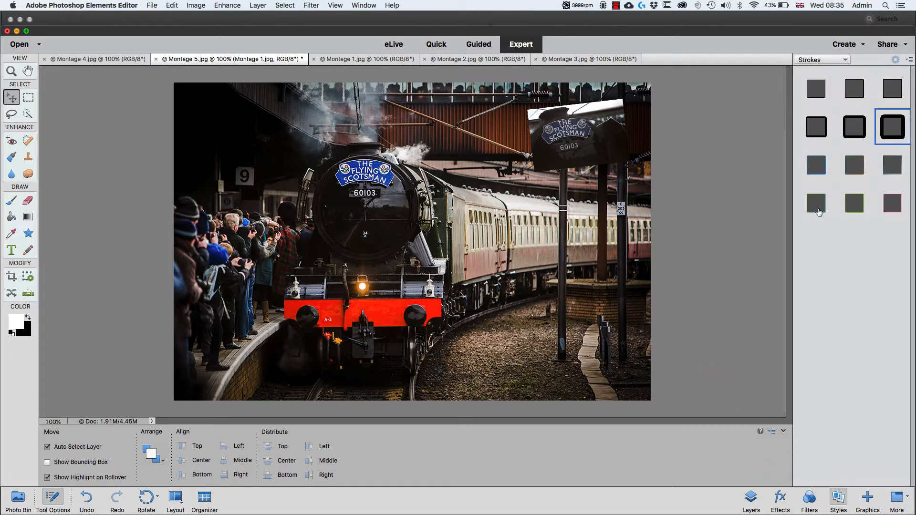
left_click(847, 61)
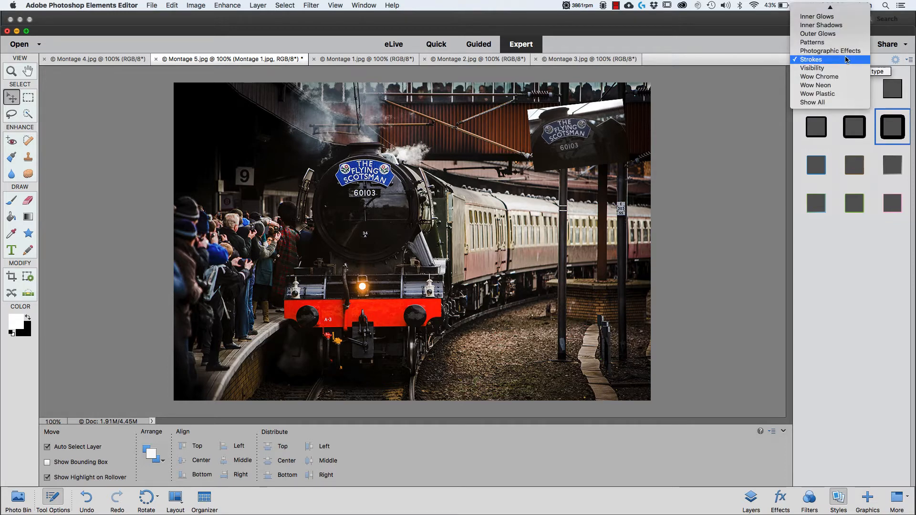
mouse_move(838, 8)
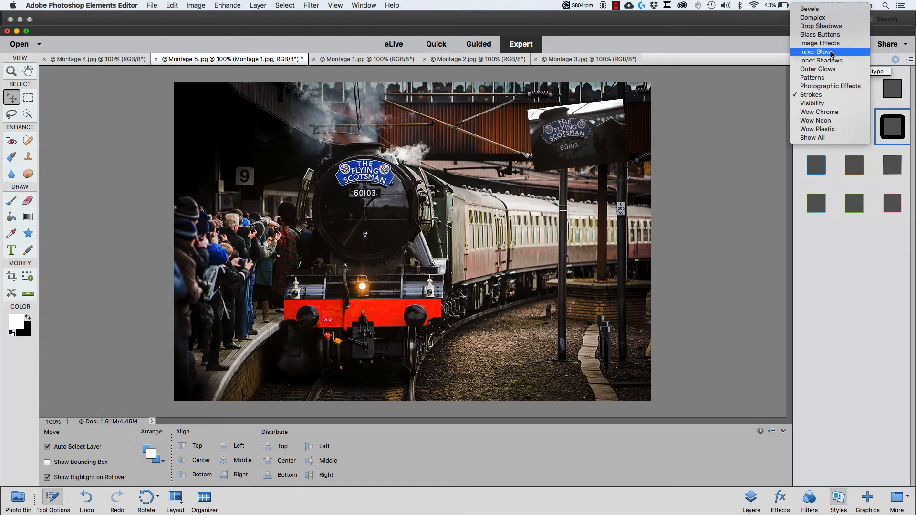
left_click(839, 99)
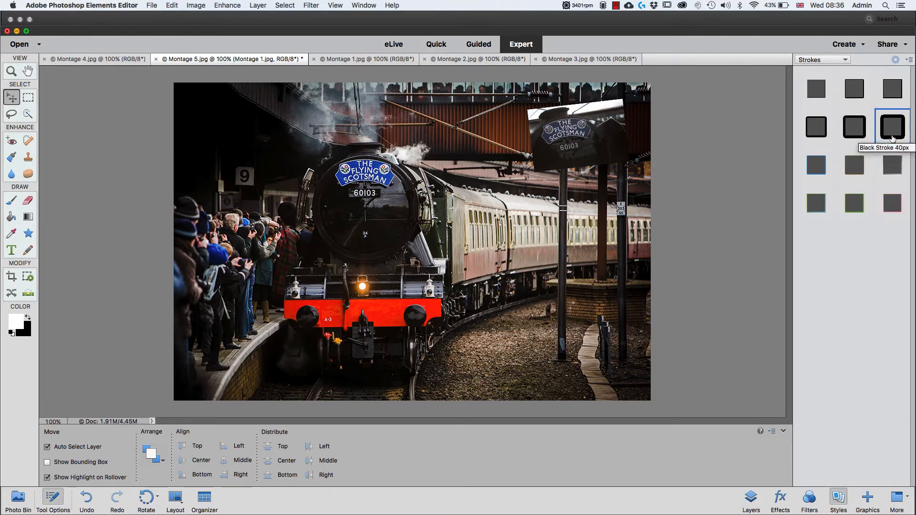
left_click(892, 135)
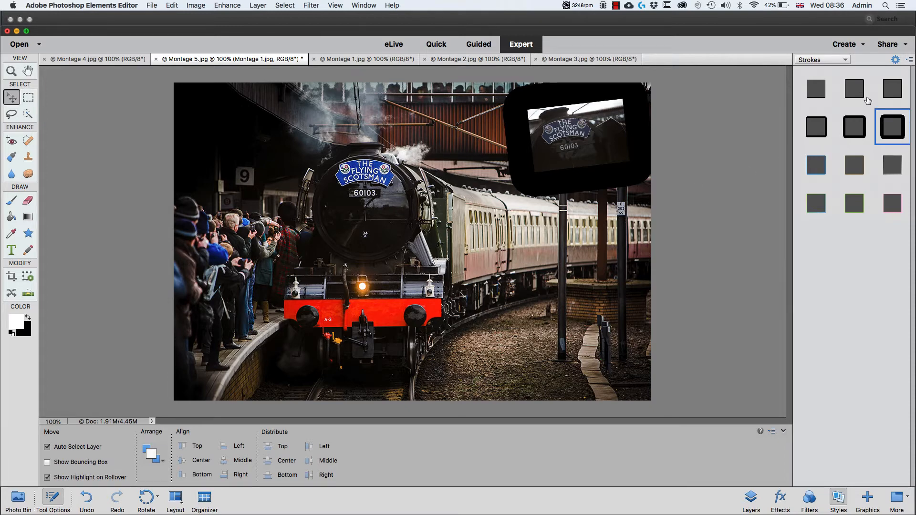
- Set the Montage 1 layer's stroke size to 10 px and its position to Inside
left_click(895, 61)
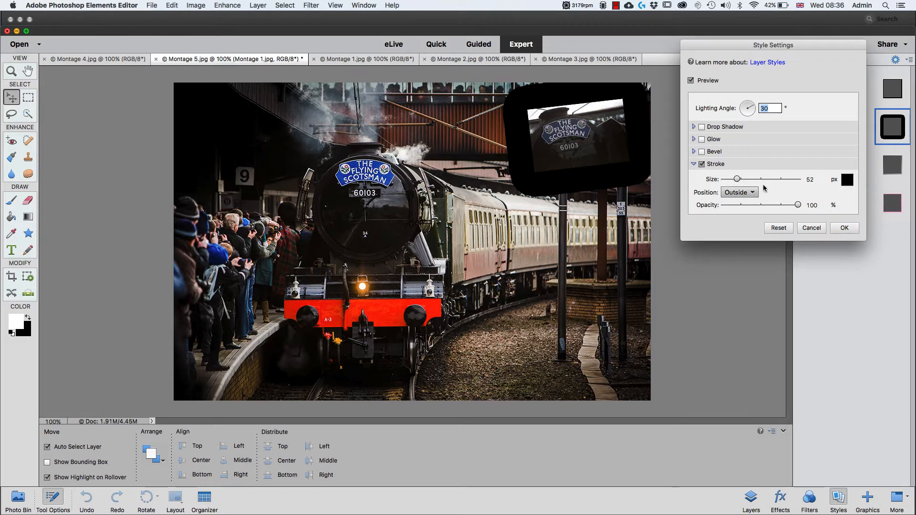
left_click(807, 179)
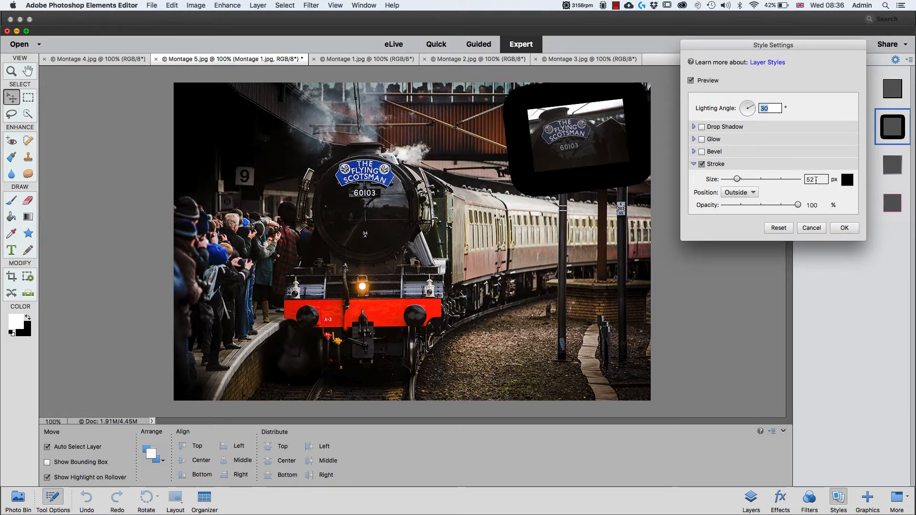
left_click(818, 180)
type("10")
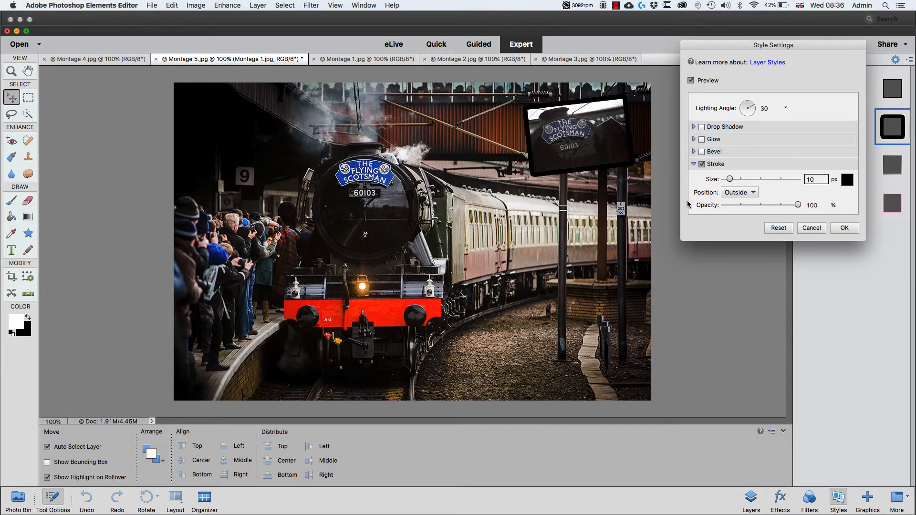
left_click(753, 194)
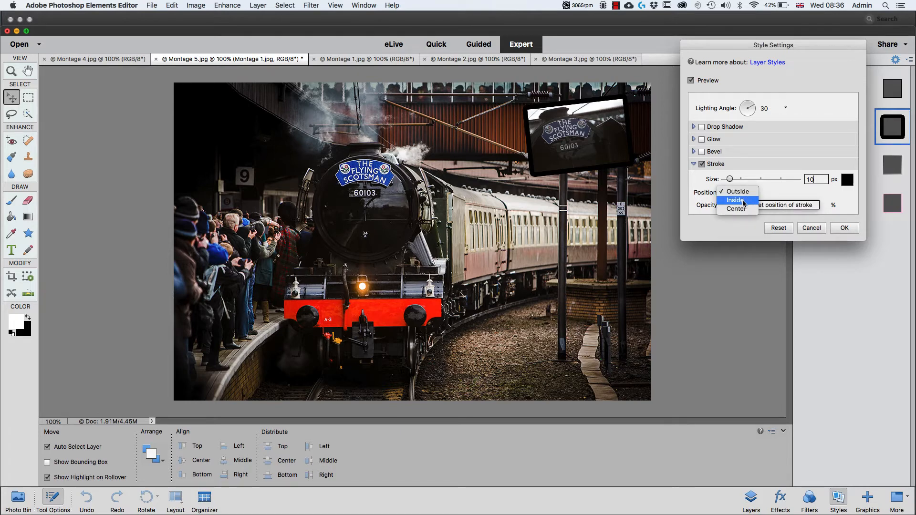
left_click(742, 200)
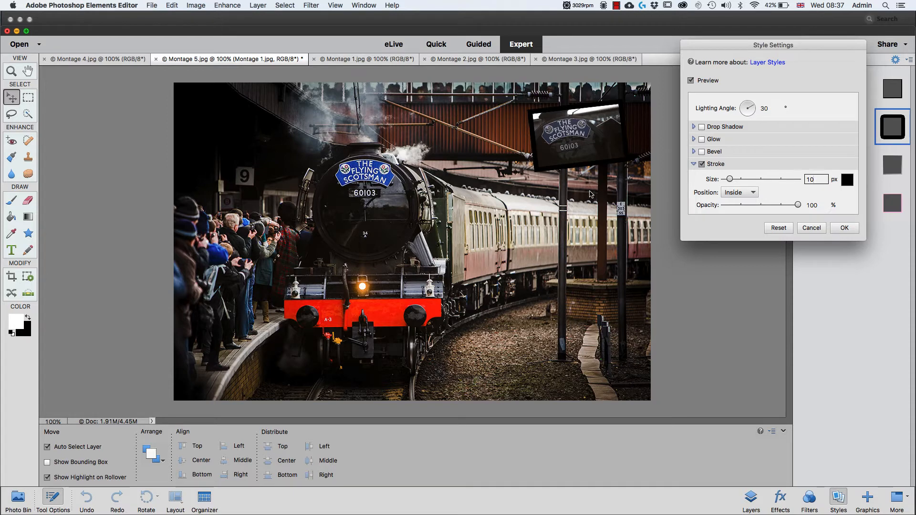
- Change the stroke color to near-white (fffdfd) and apply the style settings
left_click(848, 185)
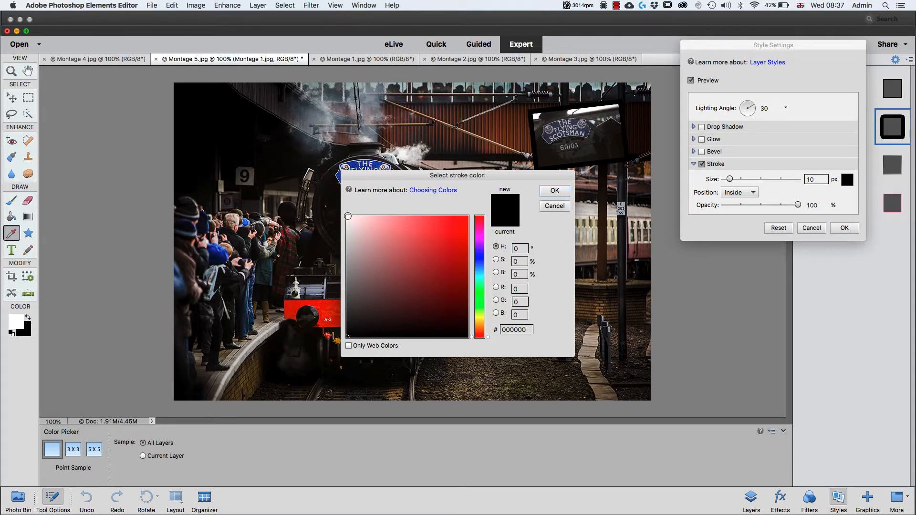
left_click(348, 216)
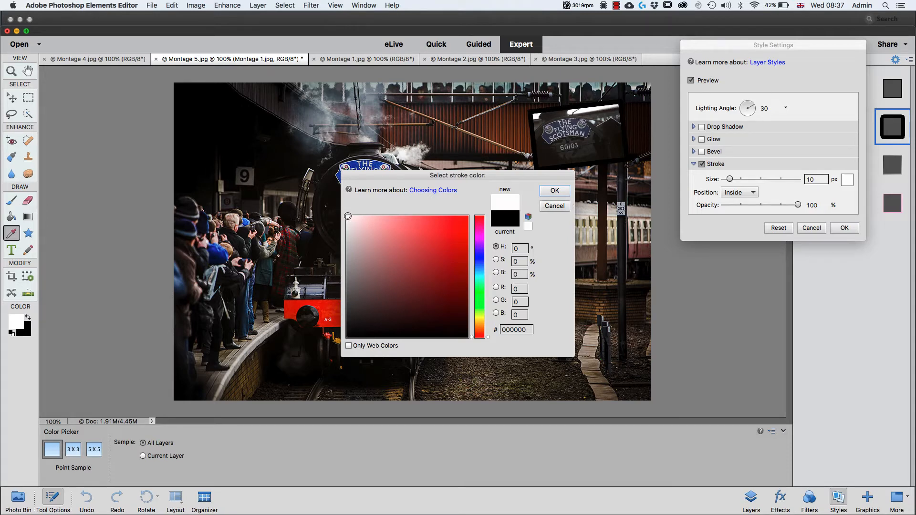
left_click(555, 191)
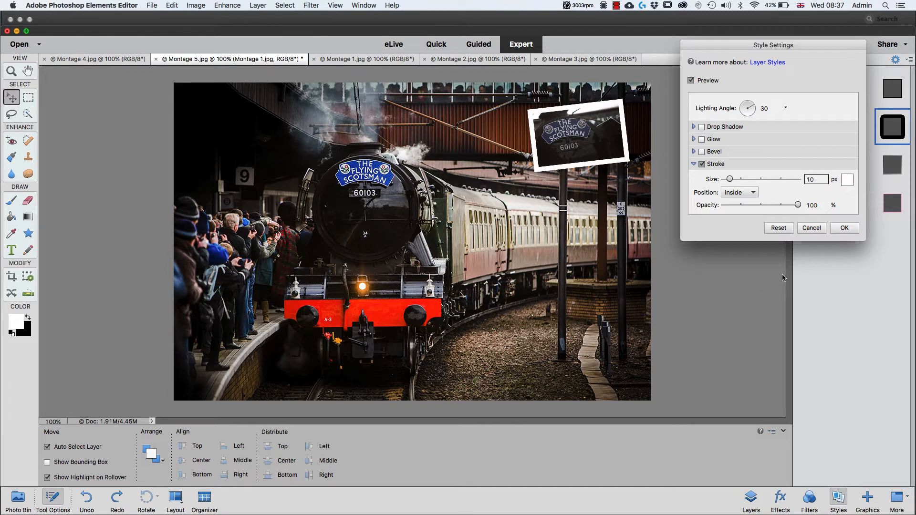
left_click(846, 232)
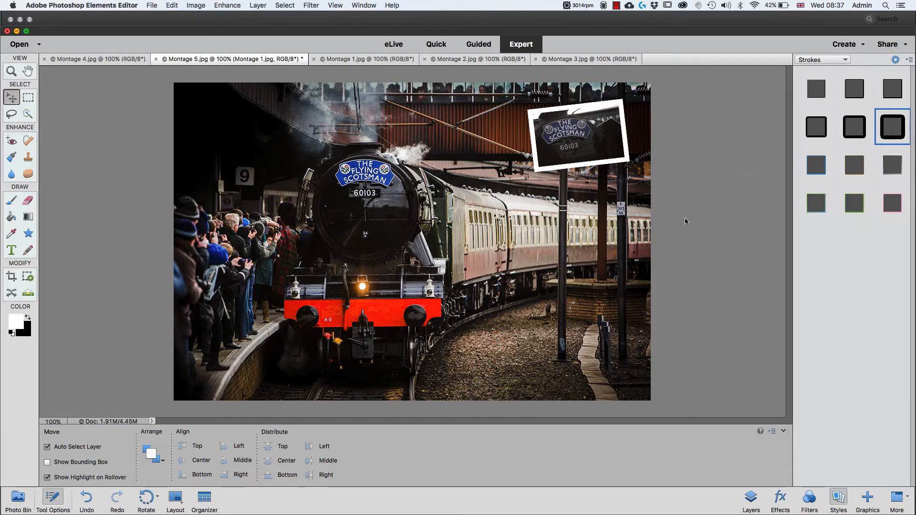
- Apply the High style from the Drop Shadows category to the Montage 1 layer after trying the Noisy style
left_click(845, 62)
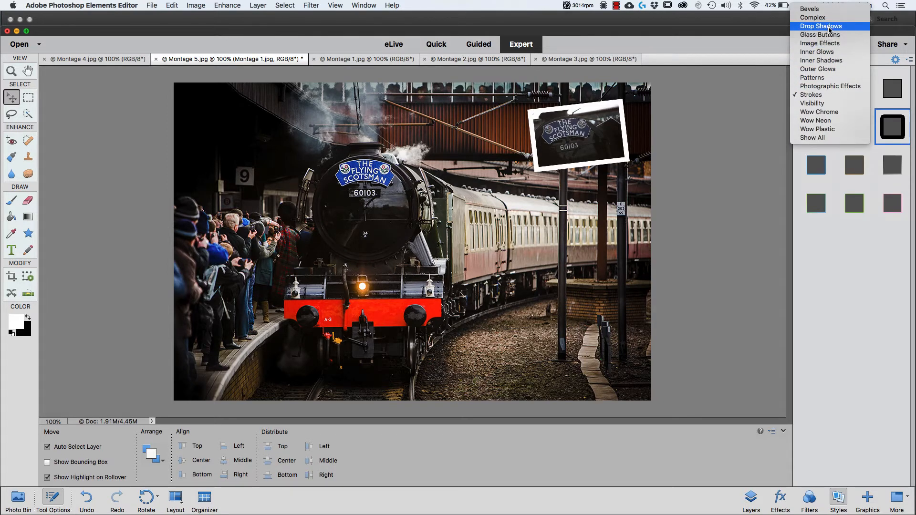
left_click(828, 30)
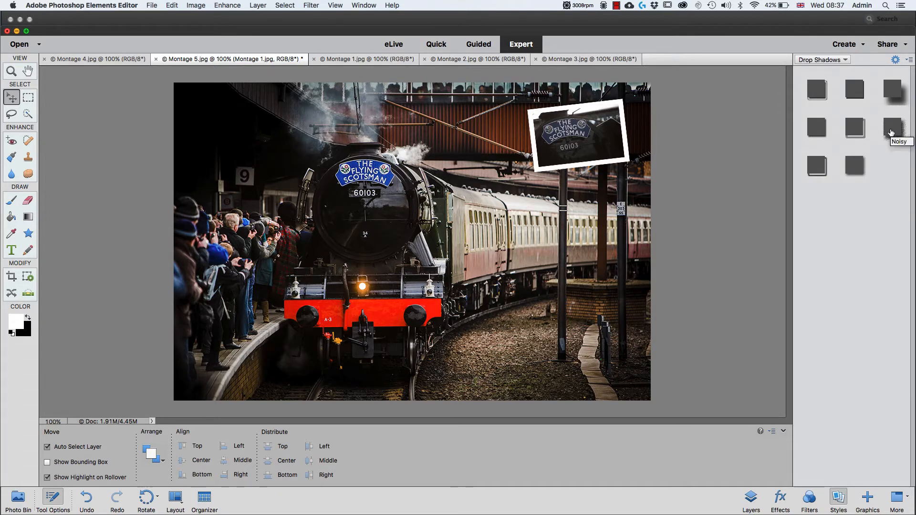
left_click(891, 132)
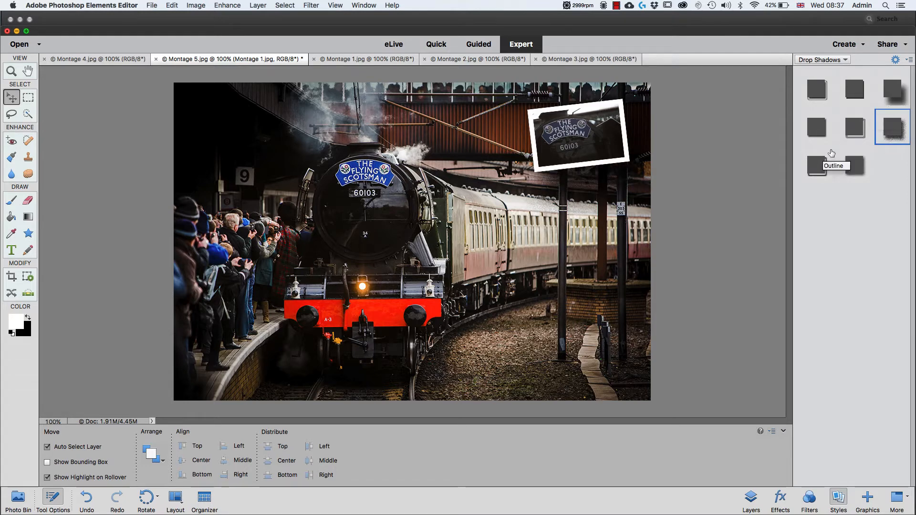
left_click(890, 93)
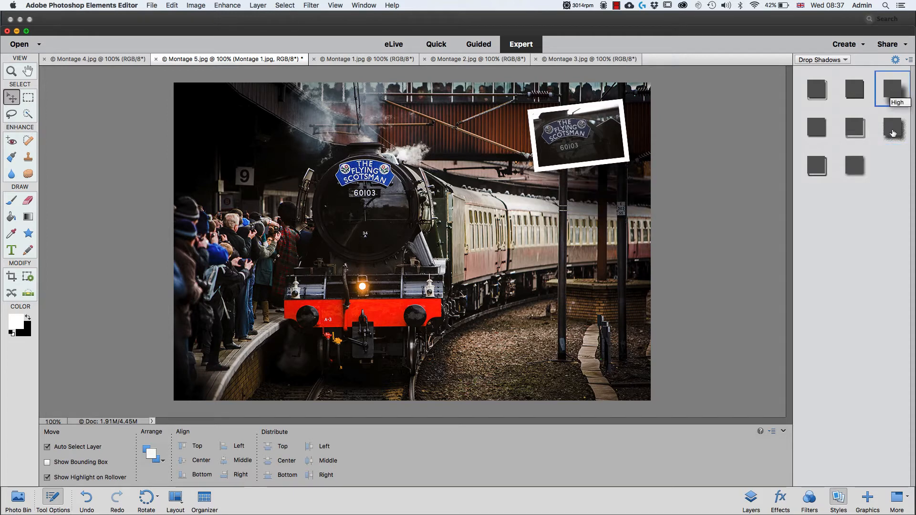
- Set the Montage 1 drop shadow to lighting angle 117°, size 7 px, distance 5 px and opacity 100%, and apply the settings
left_click(895, 61)
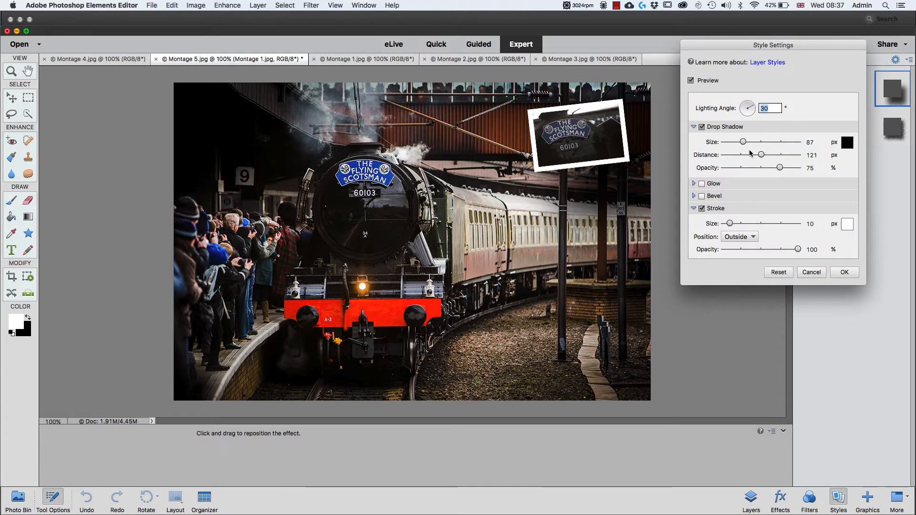
left_click_drag(761, 154, 735, 155)
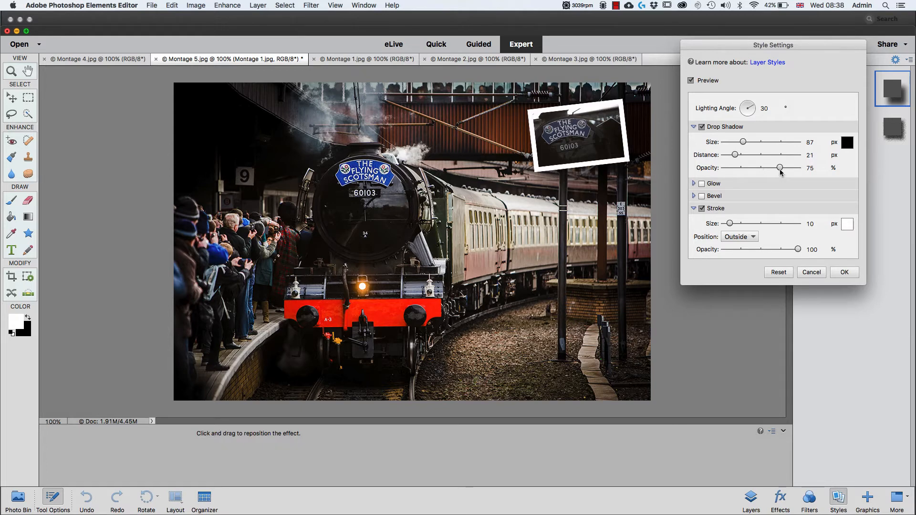
left_click_drag(780, 169, 809, 171)
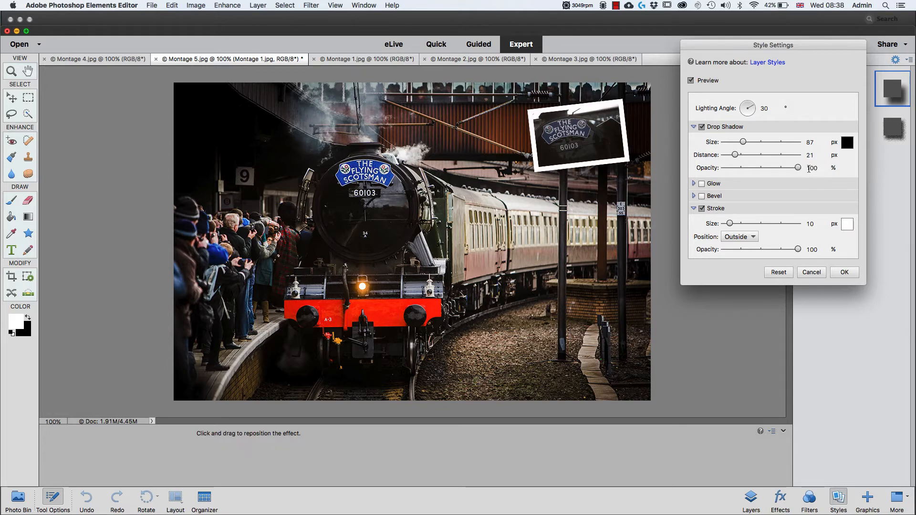
left_click(809, 169)
left_click_drag(743, 143, 730, 143)
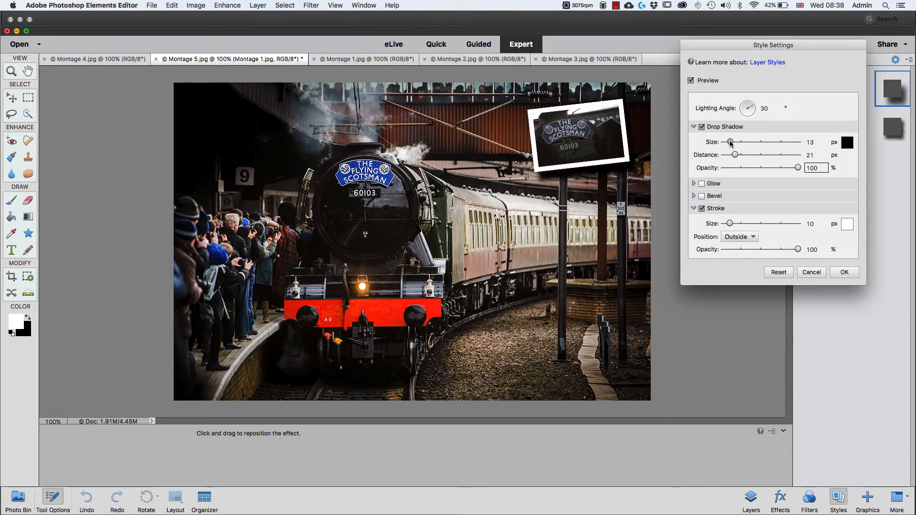
left_click_drag(735, 156, 730, 155)
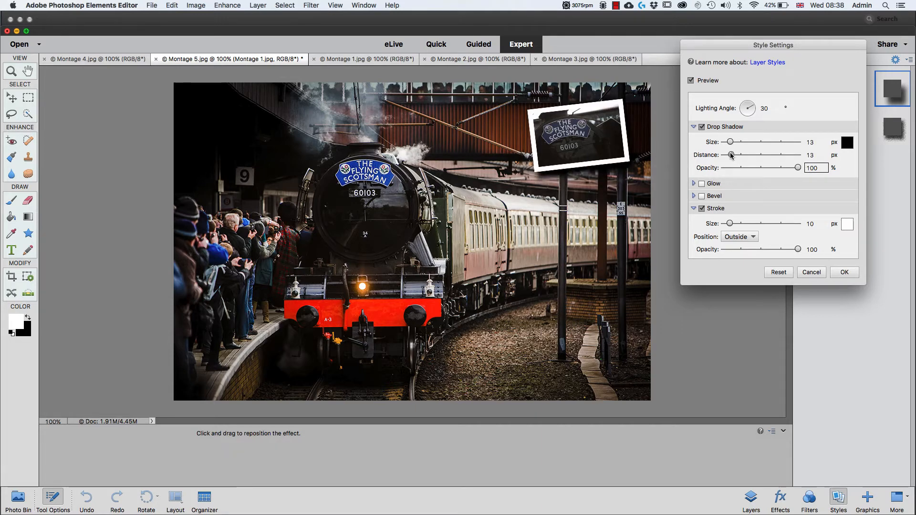
left_click(747, 104)
left_click(746, 105)
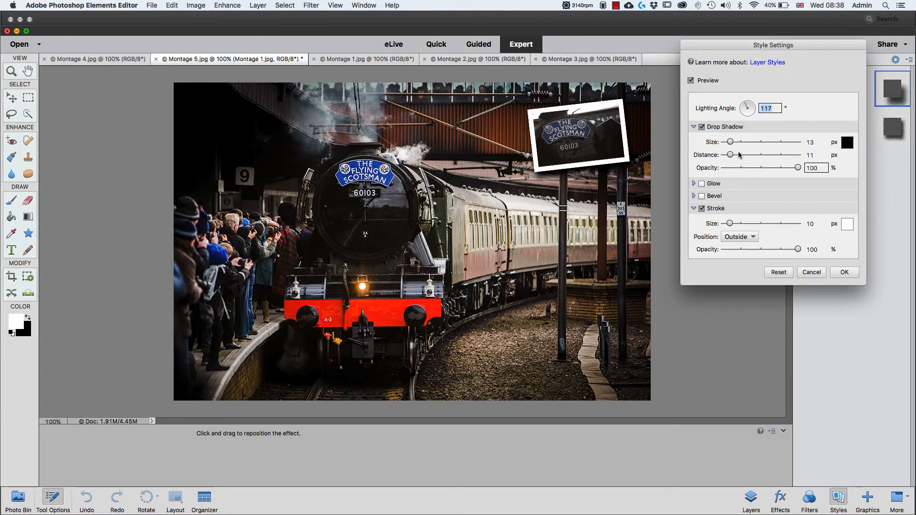
left_click_drag(730, 143, 728, 156)
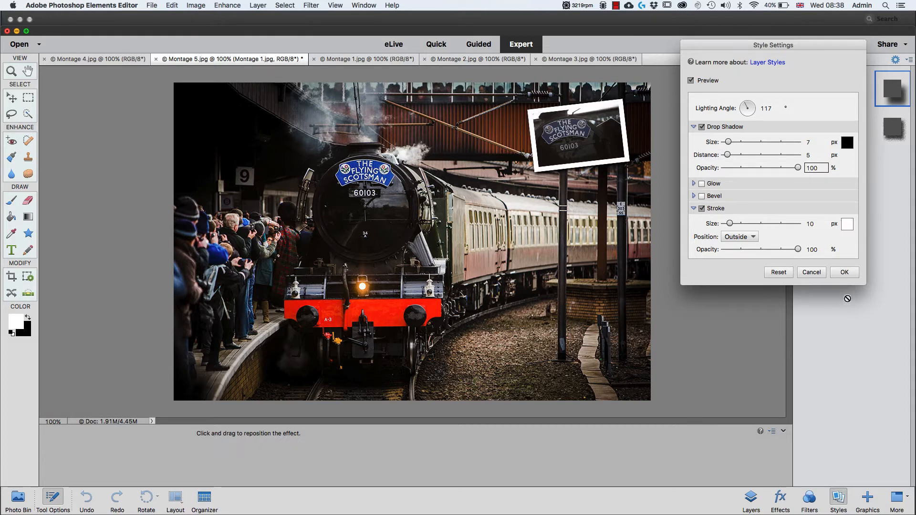
left_click(845, 271)
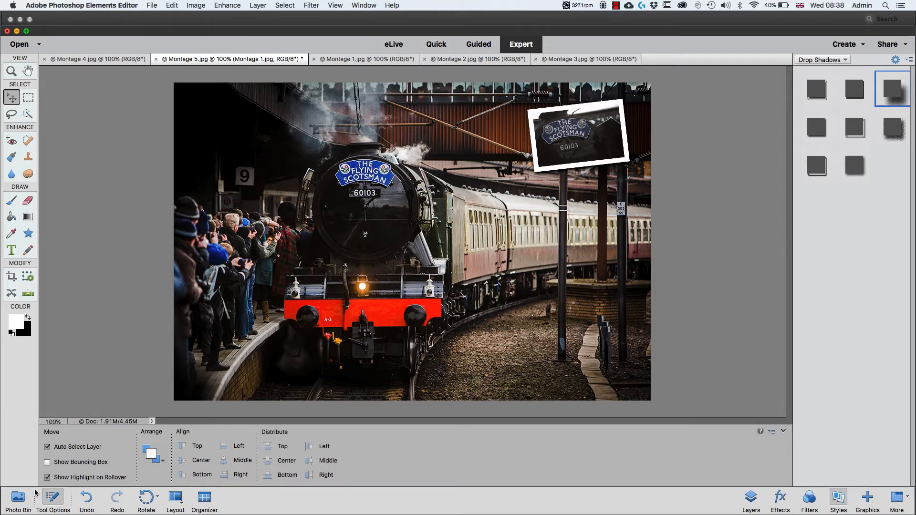
- Add the open Montage 4 flag photo to the Montage 5 train picture as a new layer
left_click(21, 499)
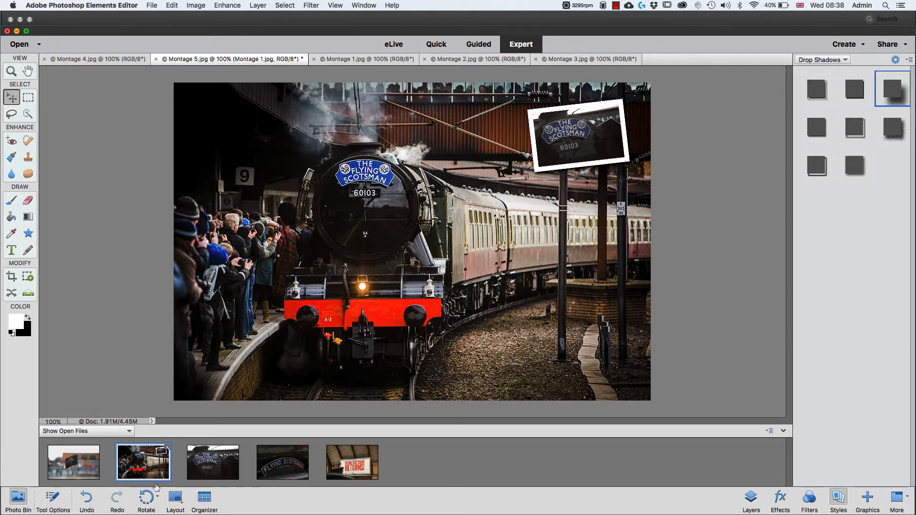
right_click(76, 468)
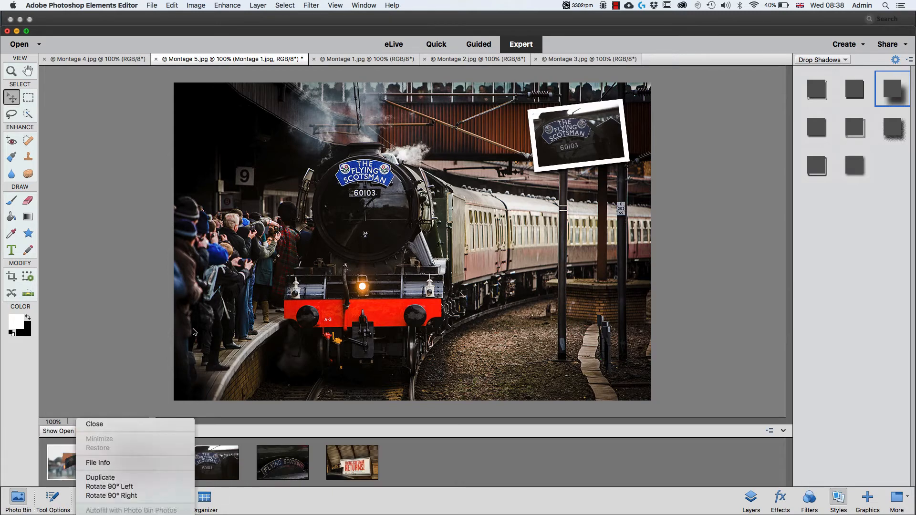
left_click(34, 472)
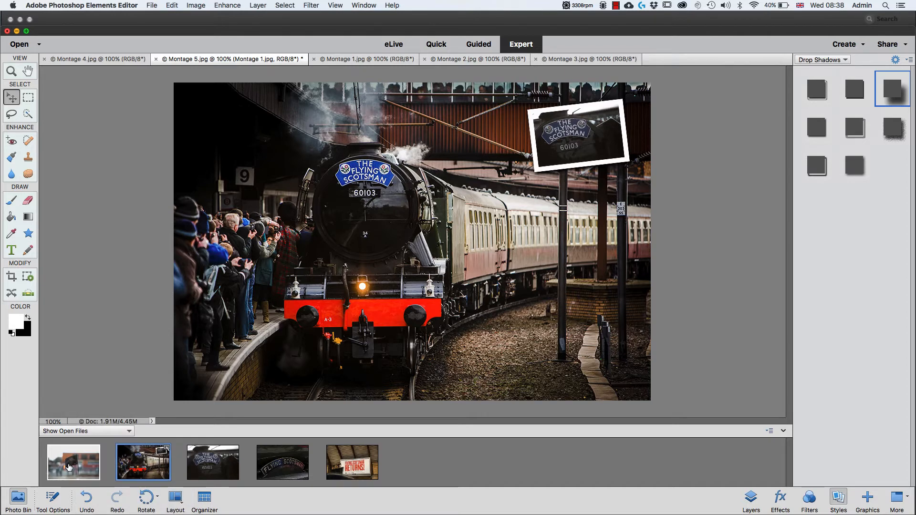
left_click_drag(69, 468, 253, 140)
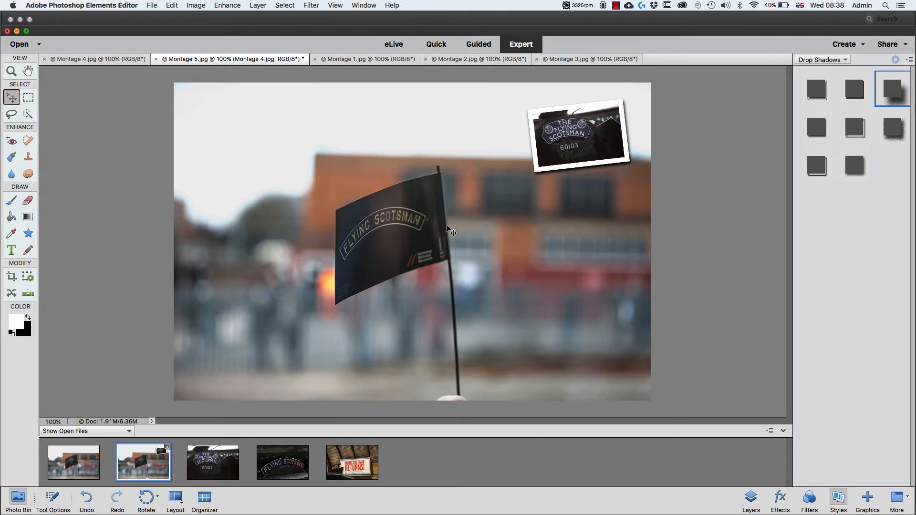
- Scale the Montage 4 photo down to thumbnail size, place it in the train picture's upper-left area and rotate it slightly clockwise
key("super+t")
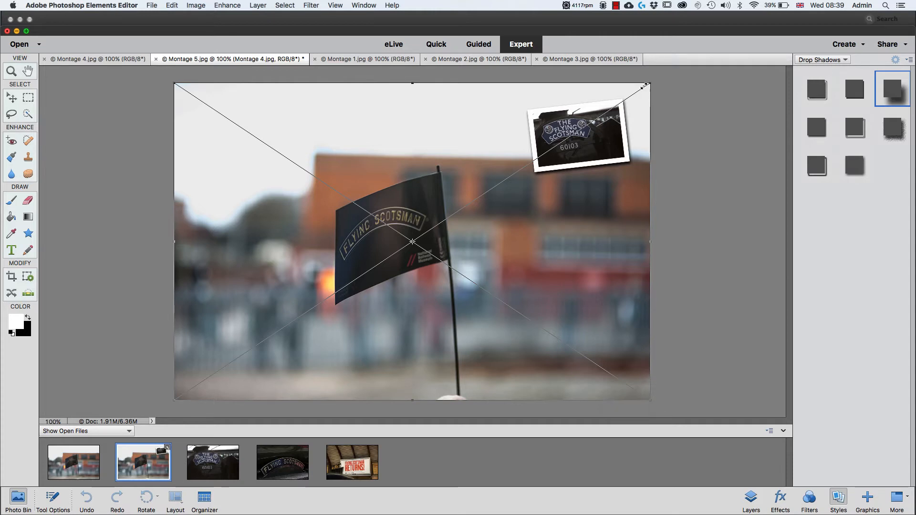
left_click_drag(651, 83, 282, 336)
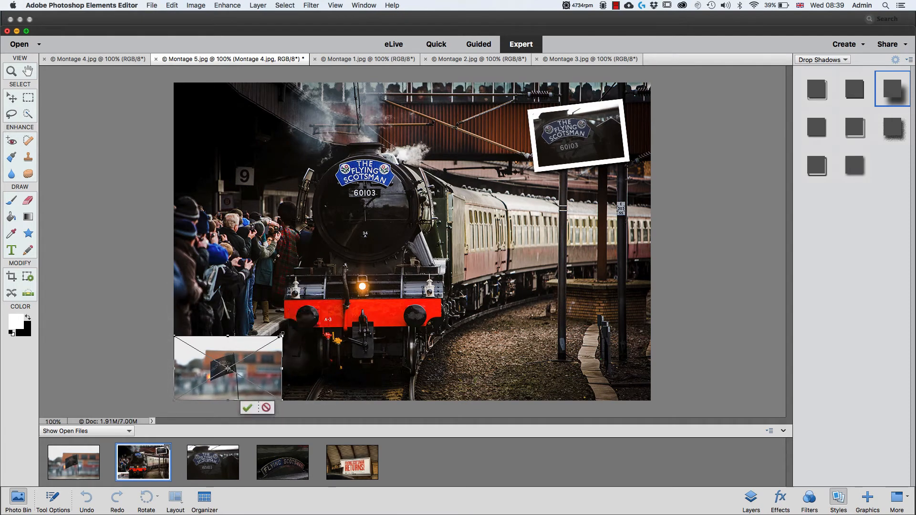
left_click_drag(259, 376, 277, 142)
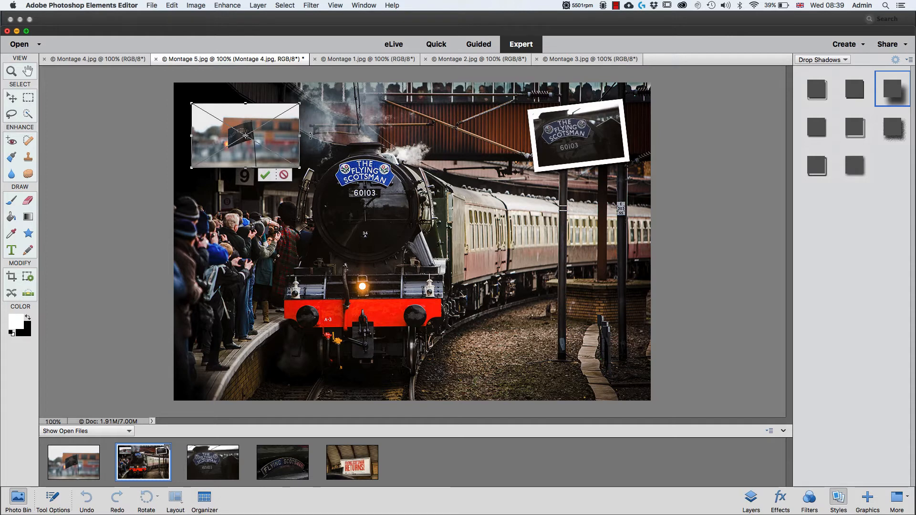
left_click_drag(311, 136, 309, 148)
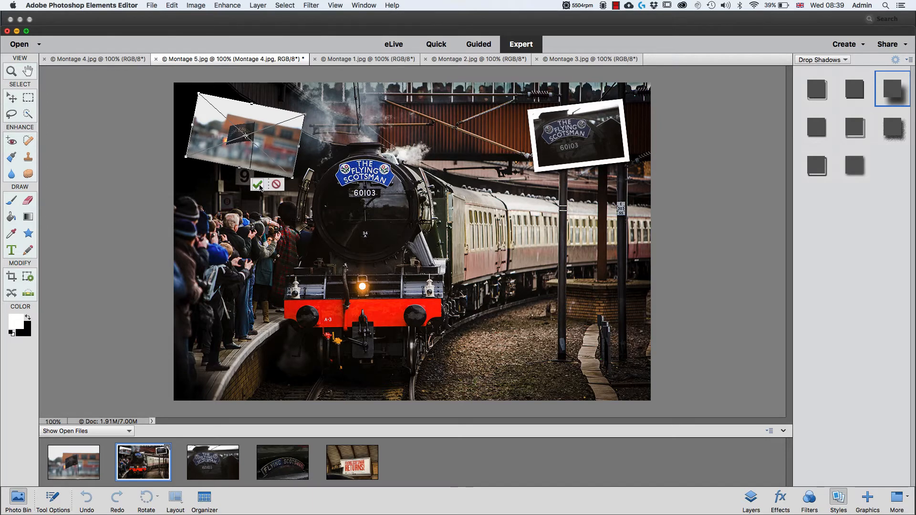
left_click(258, 185)
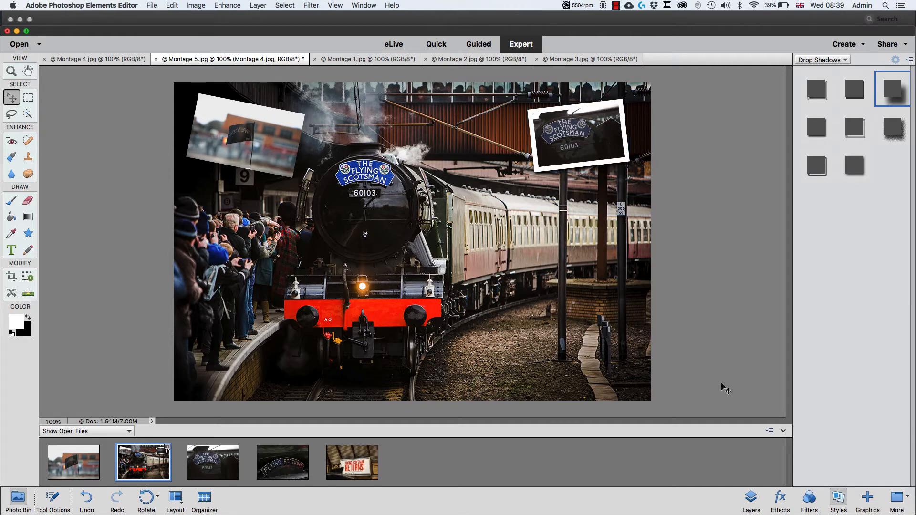
- Copy the stroke and drop shadow effects from the Montage 1 layer to the Montage 4 layer
left_click(752, 502)
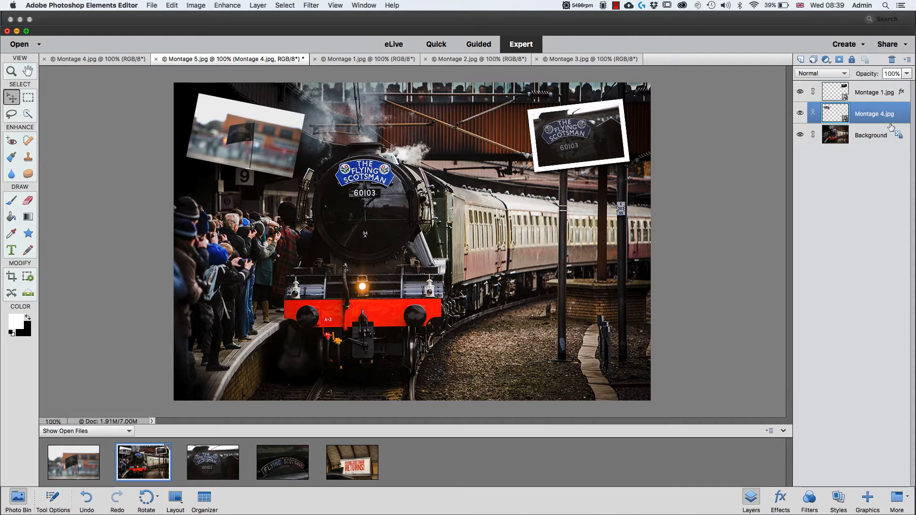
left_click(863, 96)
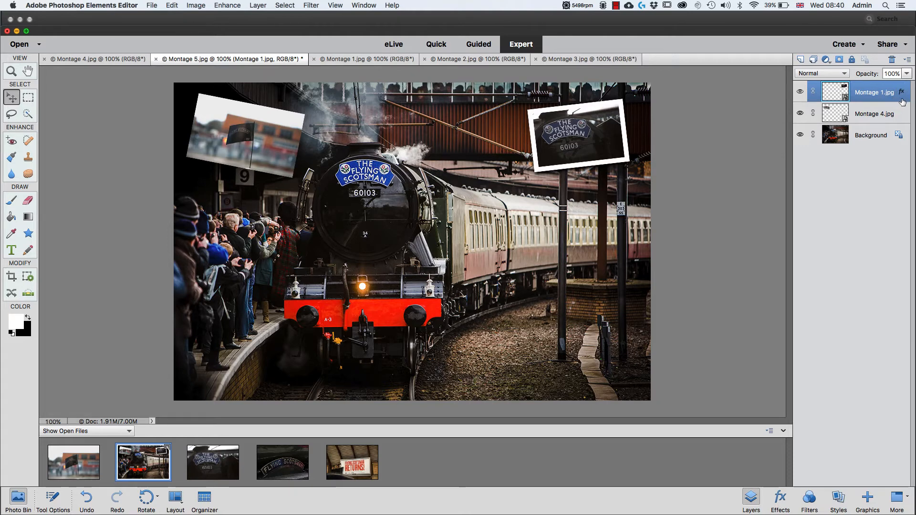
key("alt")
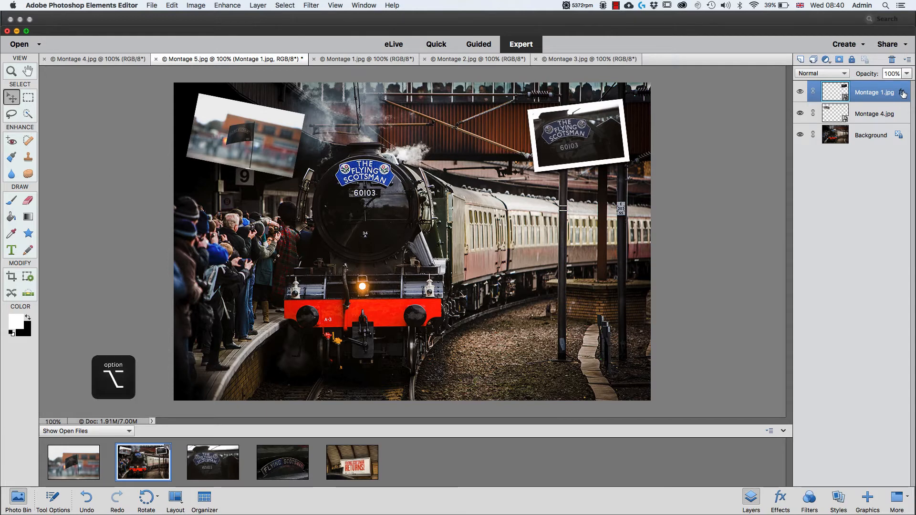
left_click_drag(903, 94, 879, 119)
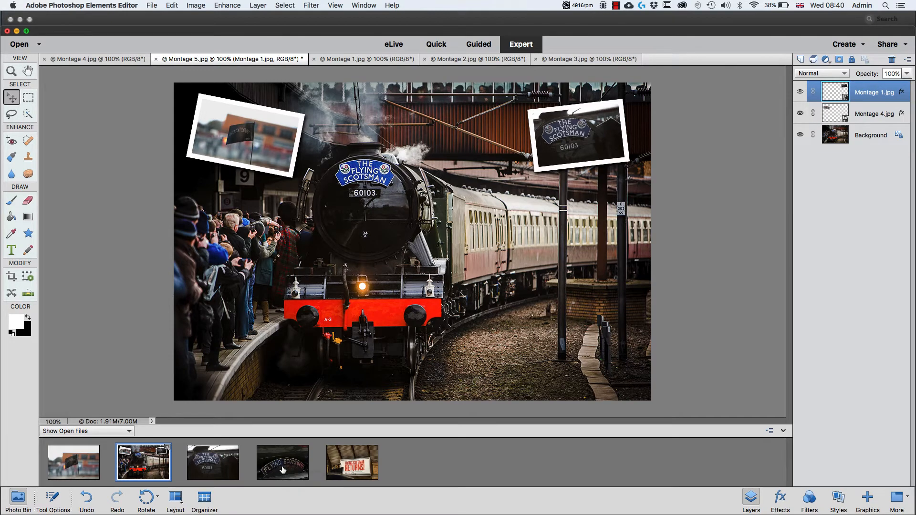
- Add the Montage 2 nameplate photo to the train picture and scale it down to thumbnail size
left_click_drag(282, 470, 554, 231)
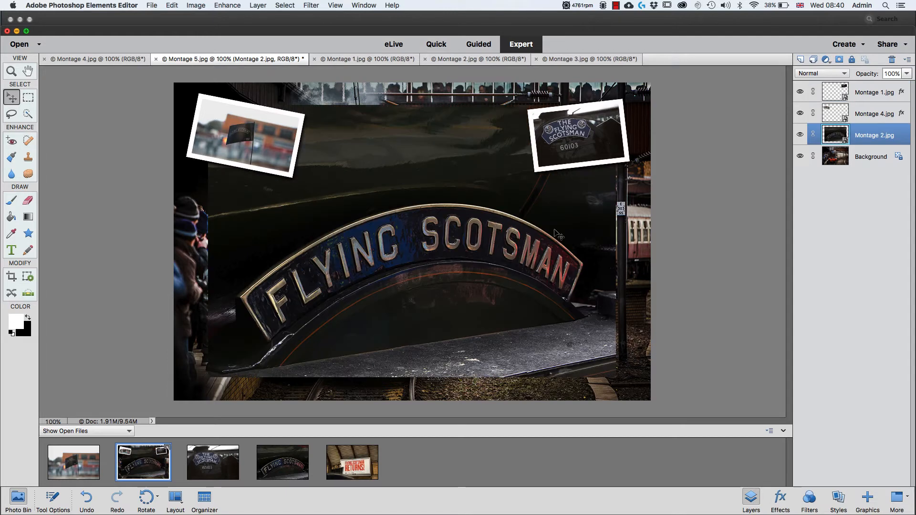
left_click(501, 311)
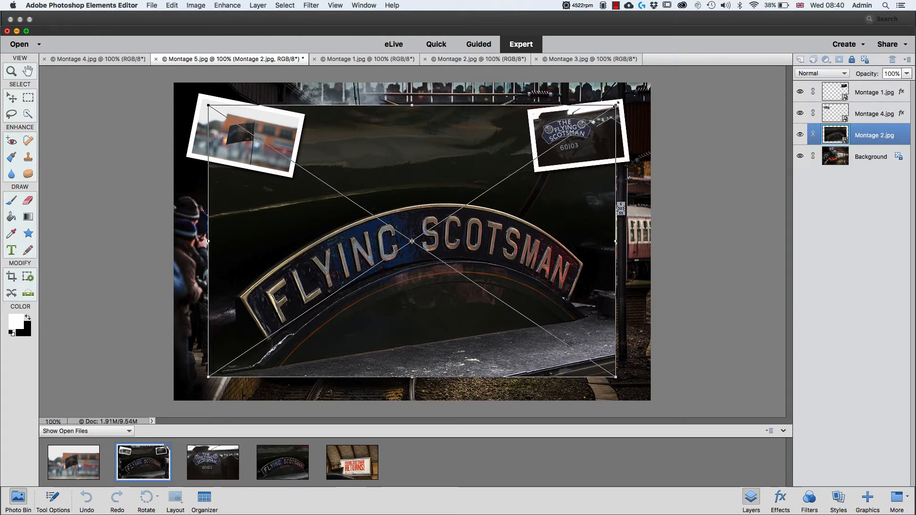
left_click_drag(615, 103, 302, 316)
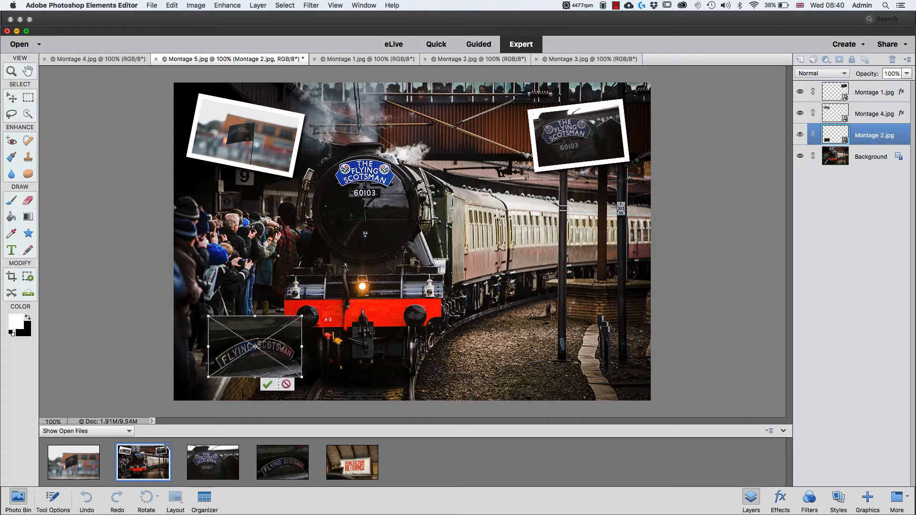
- Move the small Montage 2 photo just below the Montage 1 photo and rotate it slightly clockwise
right_click(282, 341)
left_click(469, 252)
left_click_drag(276, 350, 623, 234)
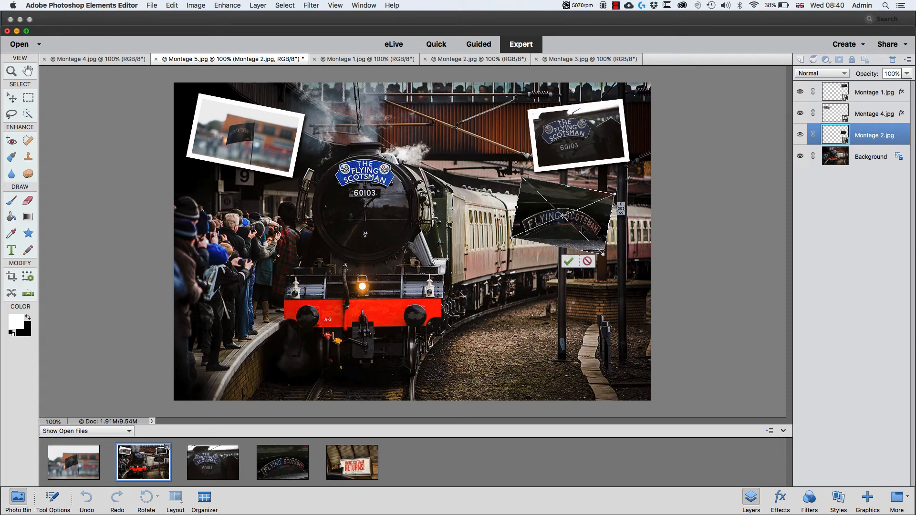
left_click(569, 262)
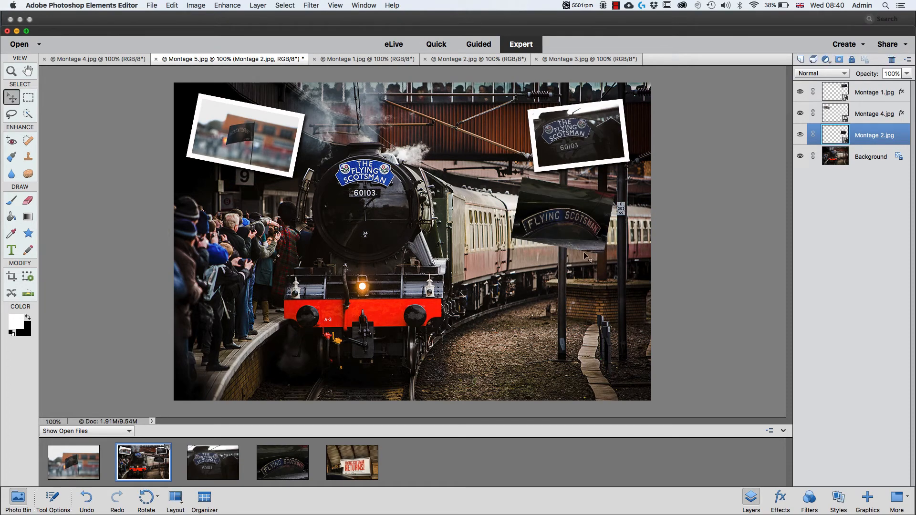
- Copy the stroke and drop shadow effects from the Montage 4 layer to the Montage 2 layer
left_click(886, 116)
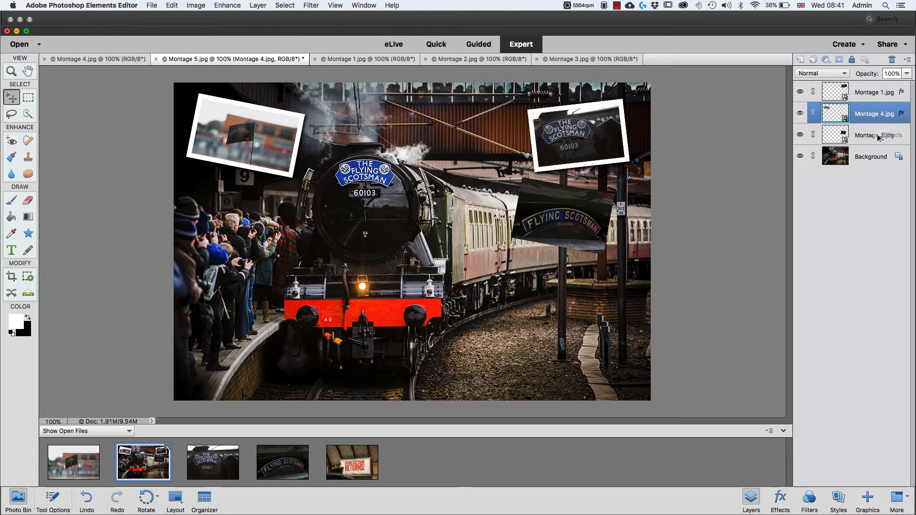
left_click_drag(901, 114, 874, 136)
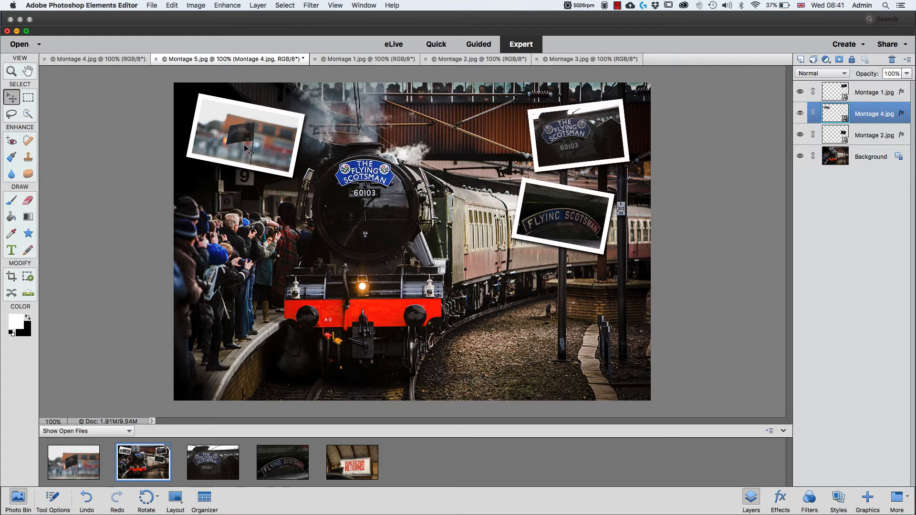
- Fine-tune the size of the rotated Montage 4 flag photo, making it slightly taller and narrower
key("super+t")
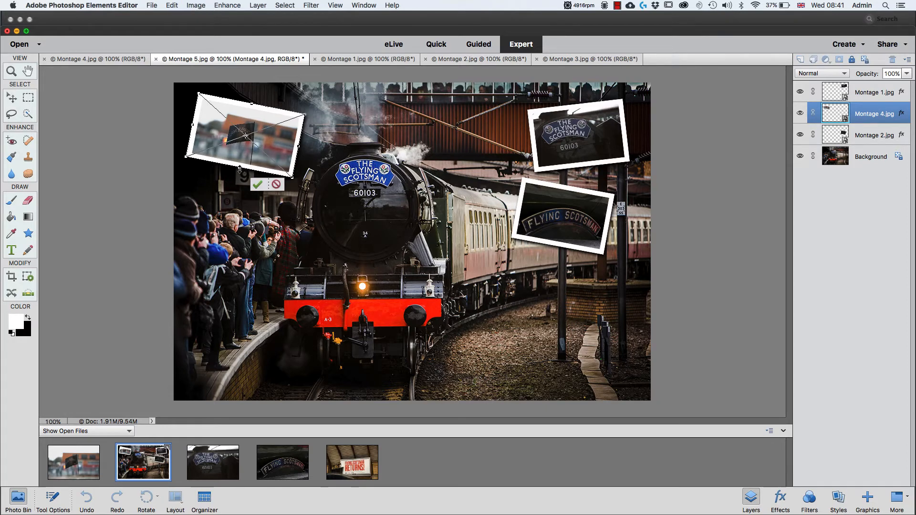
left_click_drag(240, 170, 238, 174)
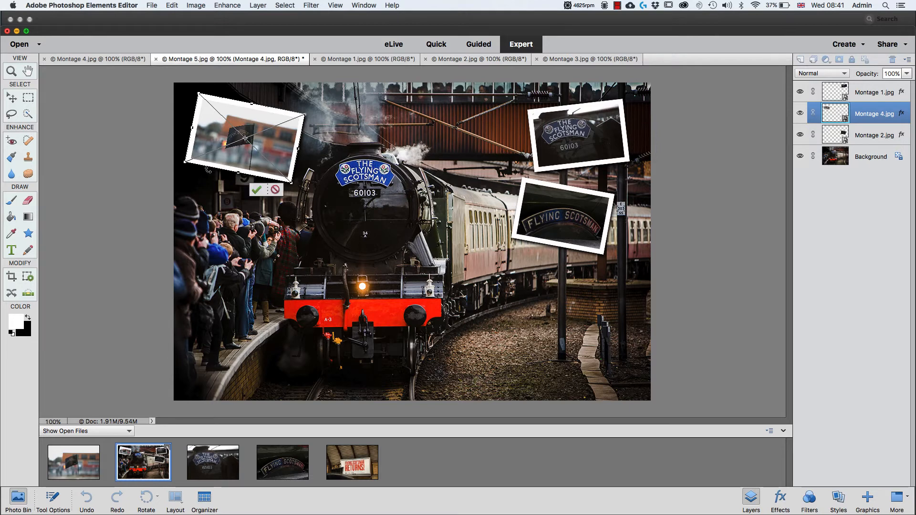
left_click_drag(186, 162, 186, 162)
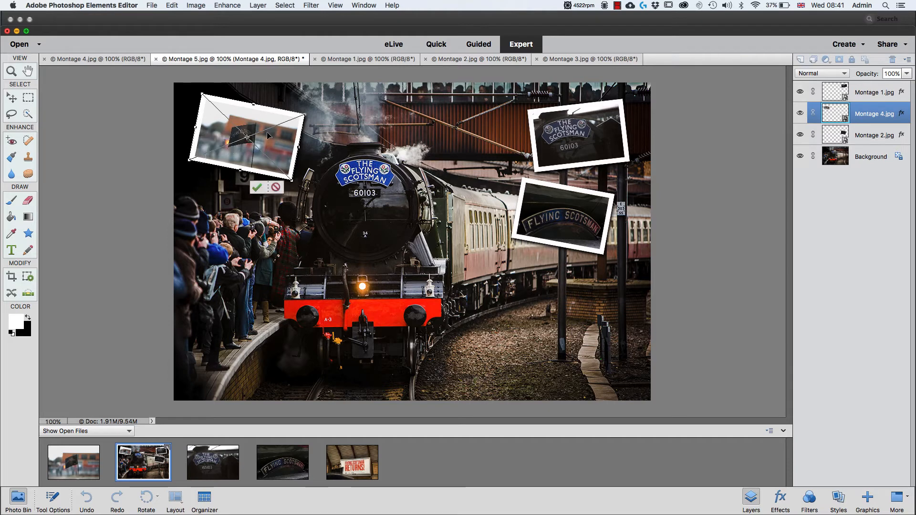
key("Return")
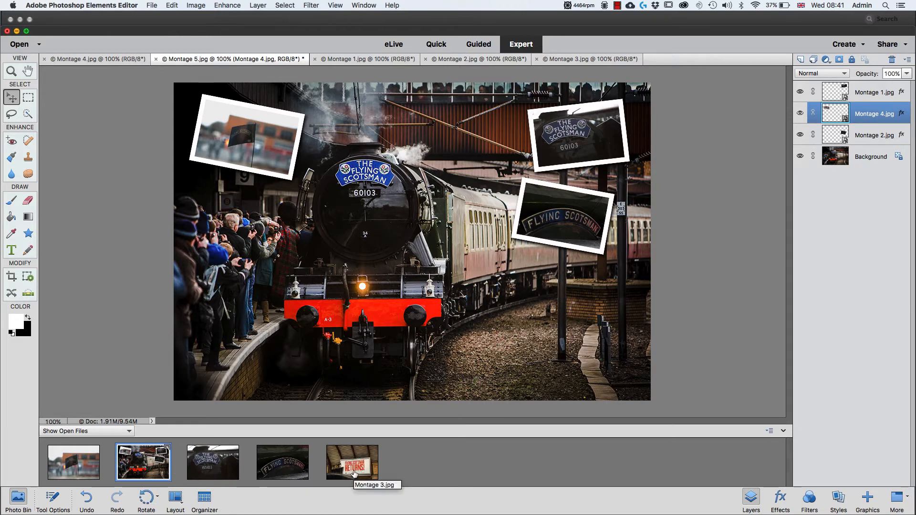
- Add the Montage 3 poster photo to the train picture and scale it down to thumbnail size
left_click_drag(354, 472, 266, 256)
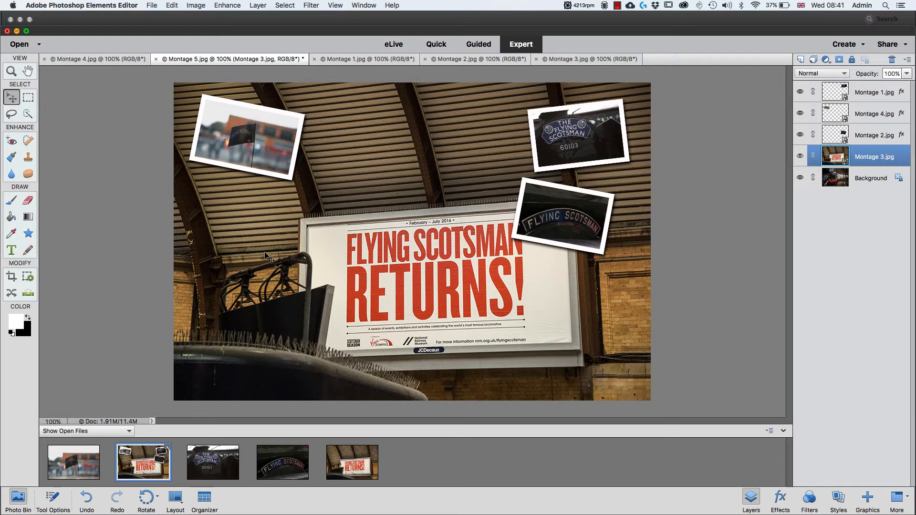
key("super+t")
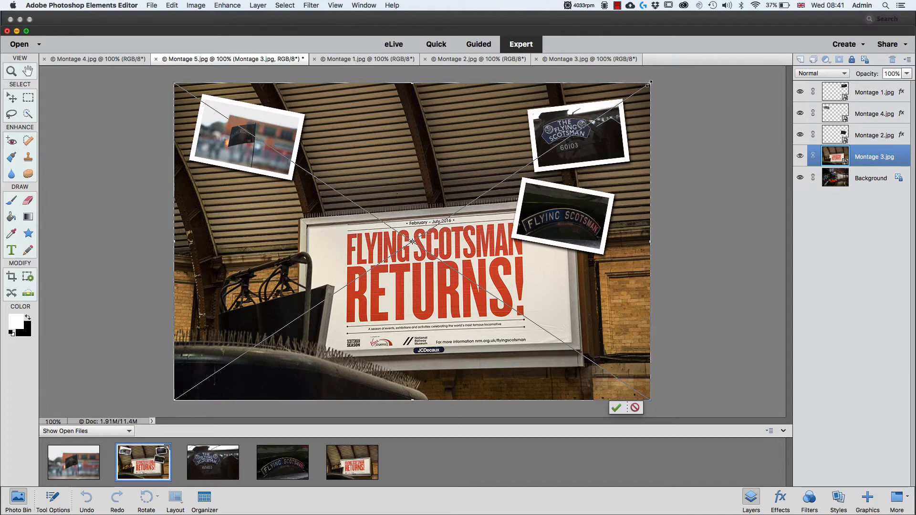
left_click_drag(649, 84, 277, 331)
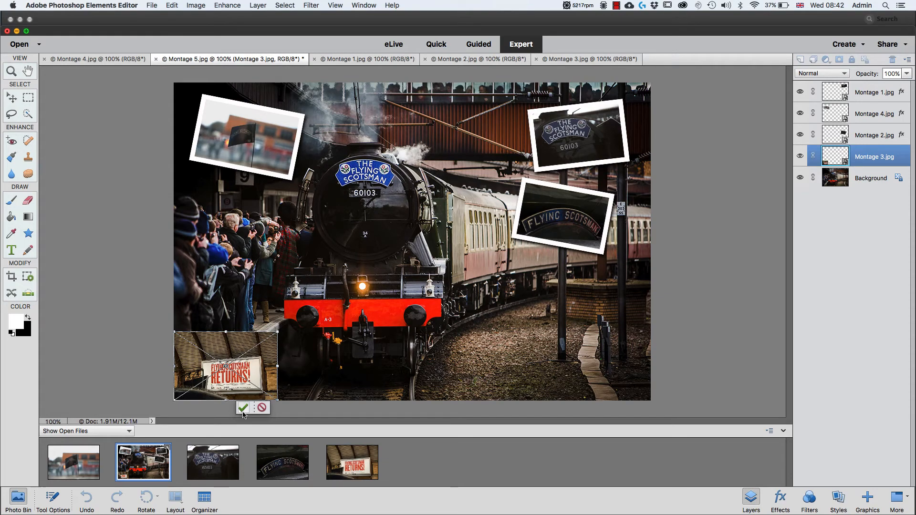
- Move the small Montage 3 photo just below the Montage 4 photo and rotate it slightly counterclockwise
left_click_drag(258, 366, 258, 353)
left_click_drag(267, 290, 316, 208)
left_click_drag(262, 228, 261, 228)
key("Return")
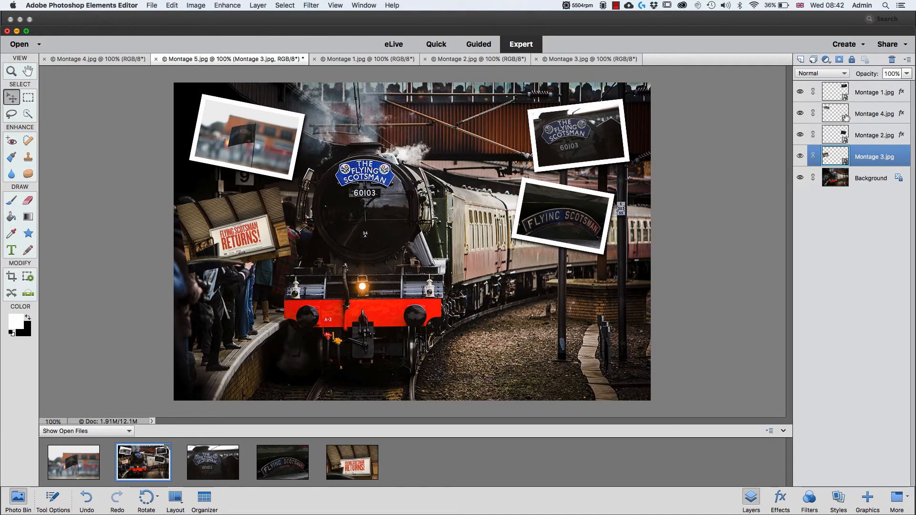
- Copy the stroke and drop shadow effects from the Montage 2 layer to the Montage 3 layer
left_click(891, 137)
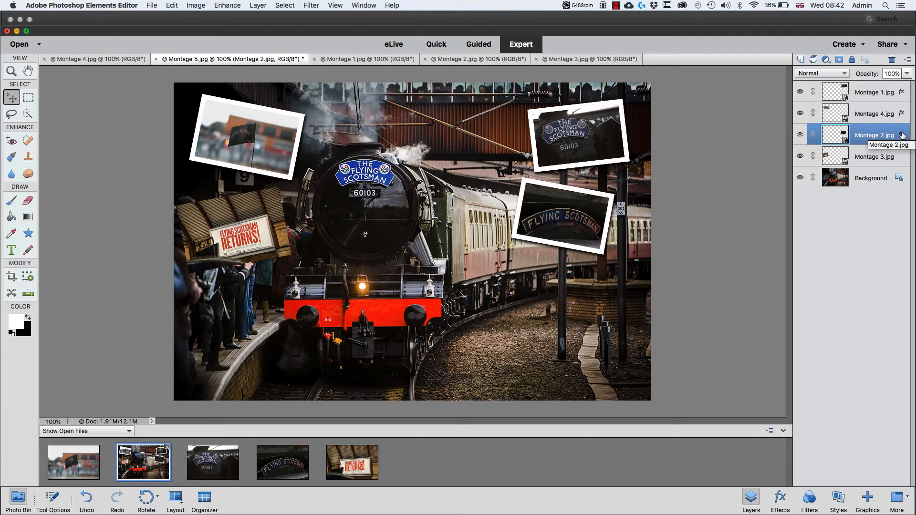
left_click_drag(901, 135, 864, 162)
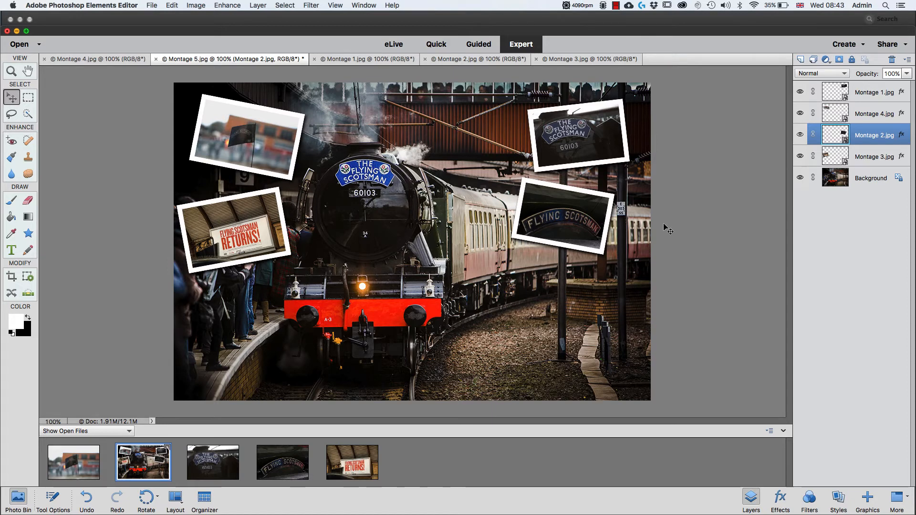
- Add the horizontal text "SCotty Returns" in 36 pt across the lower part of the train picture, layered above Montage 1
left_click(869, 95)
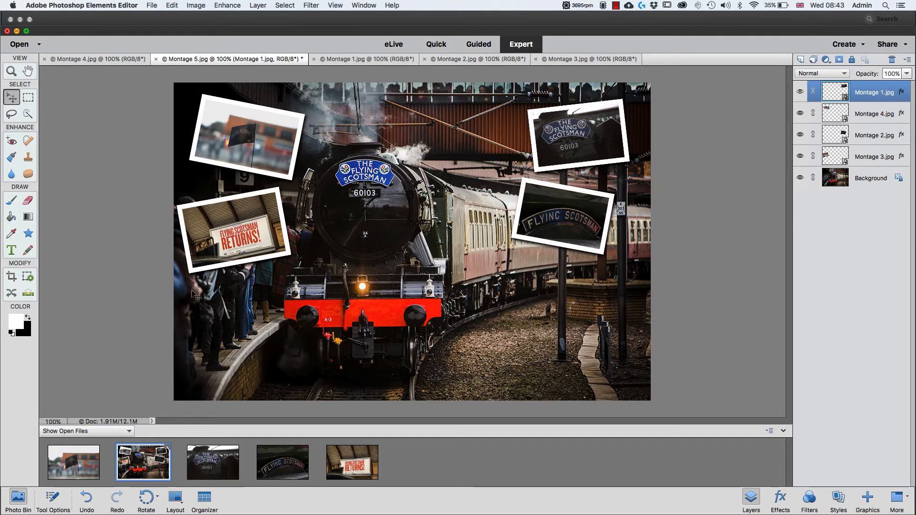
left_click(12, 250)
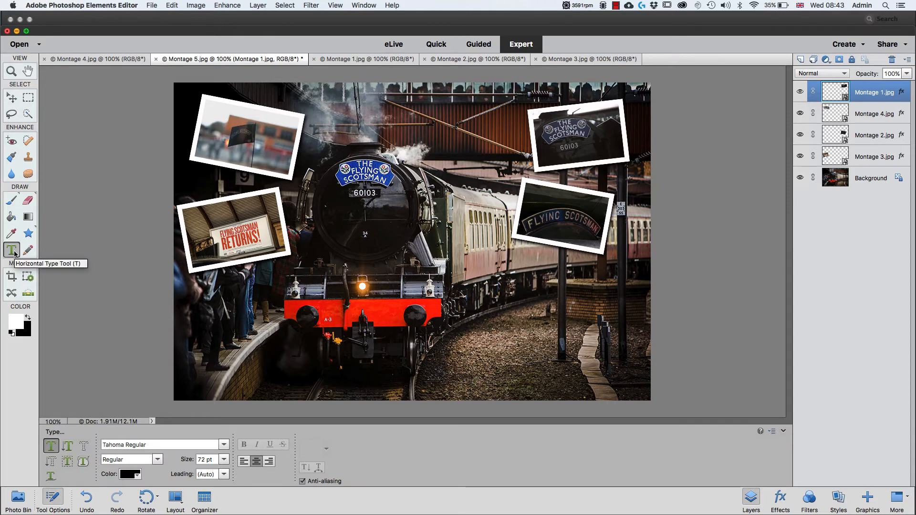
key("t")
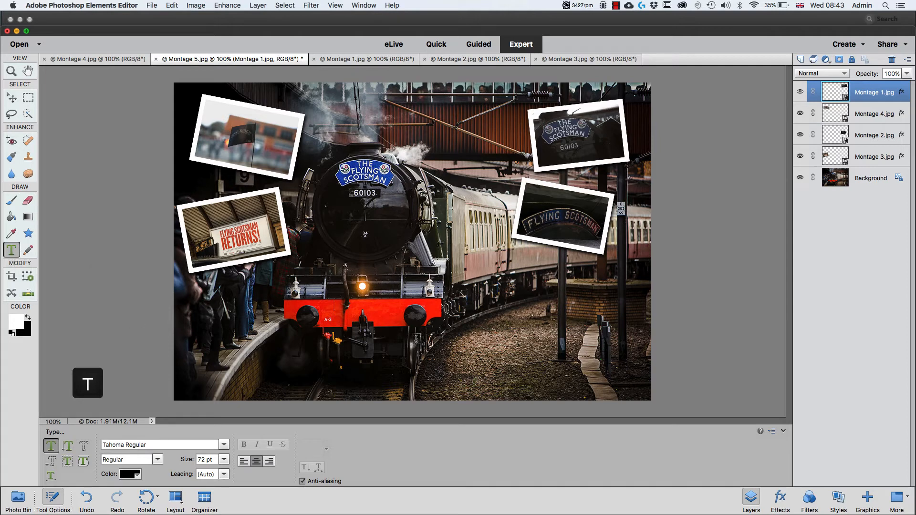
left_click(385, 361)
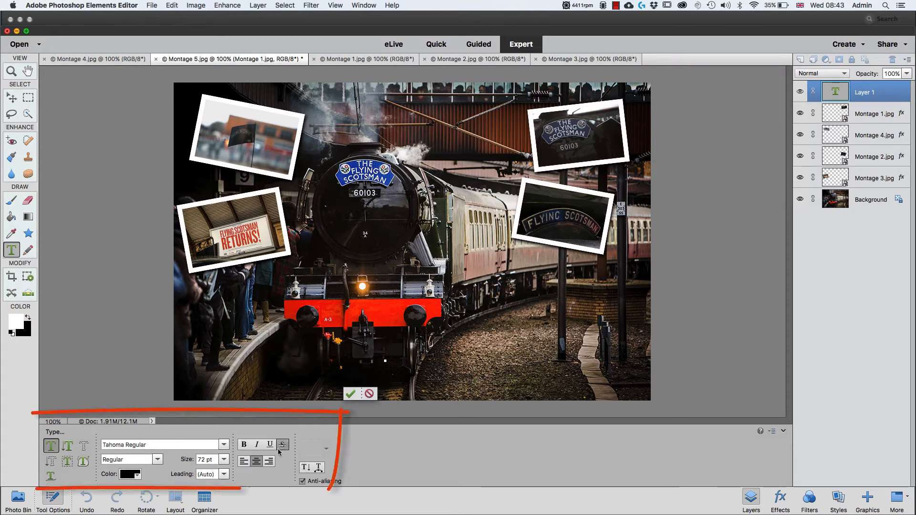
left_click(224, 461)
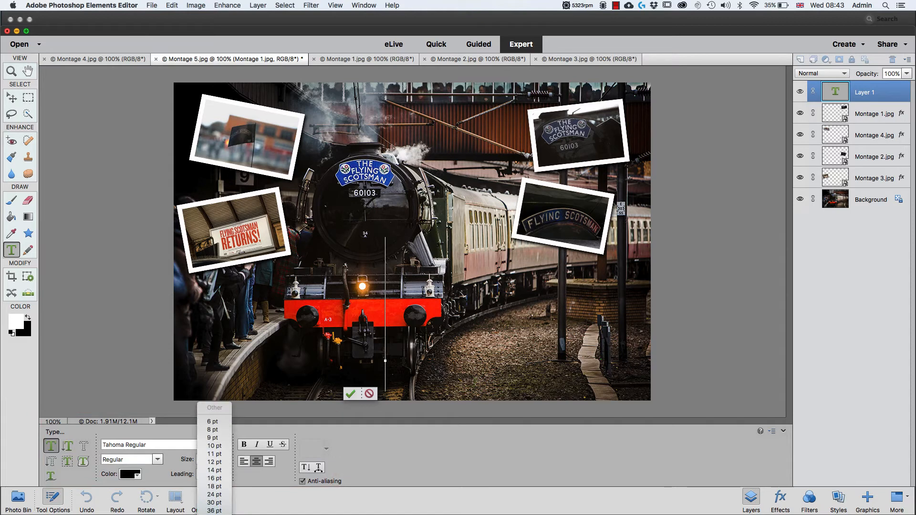
left_click(215, 510)
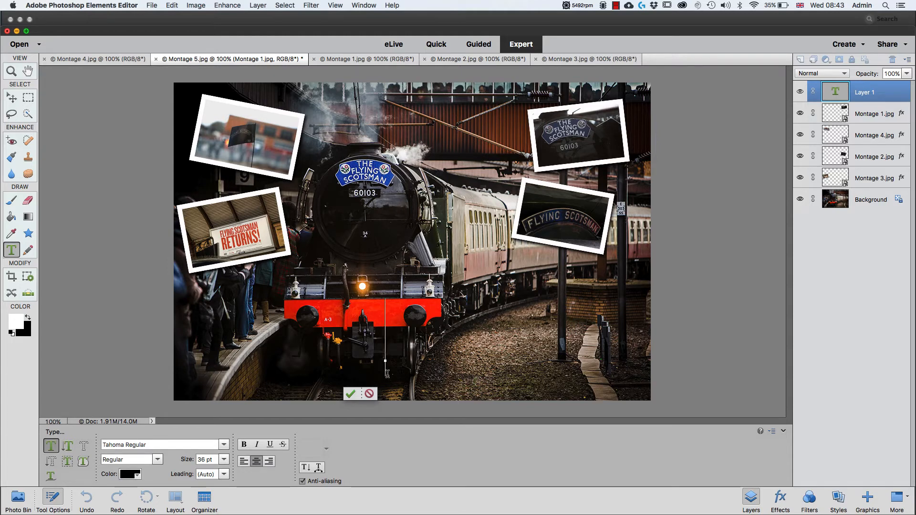
type("SC")
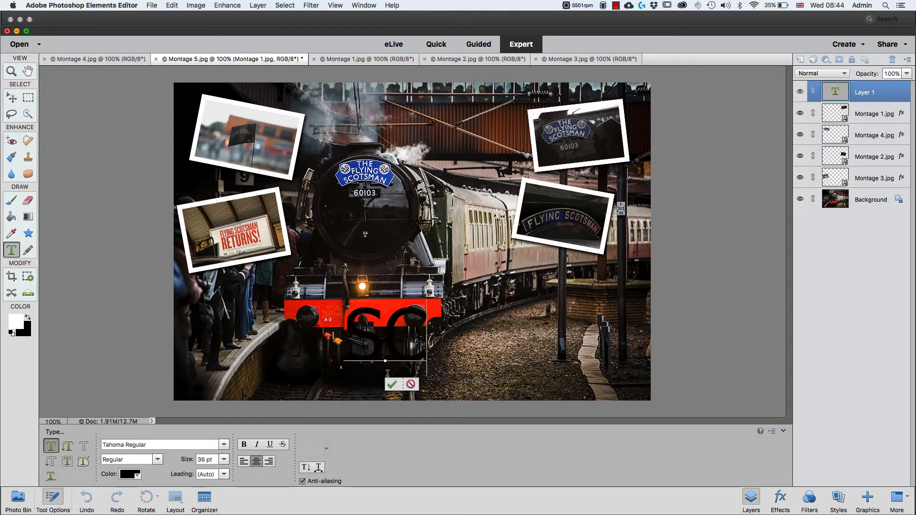
type("Otty")
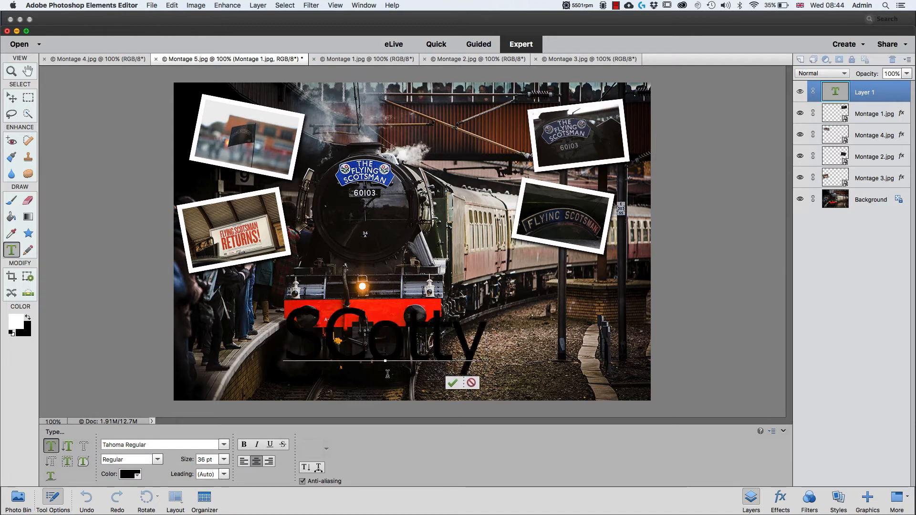
type(" Ret")
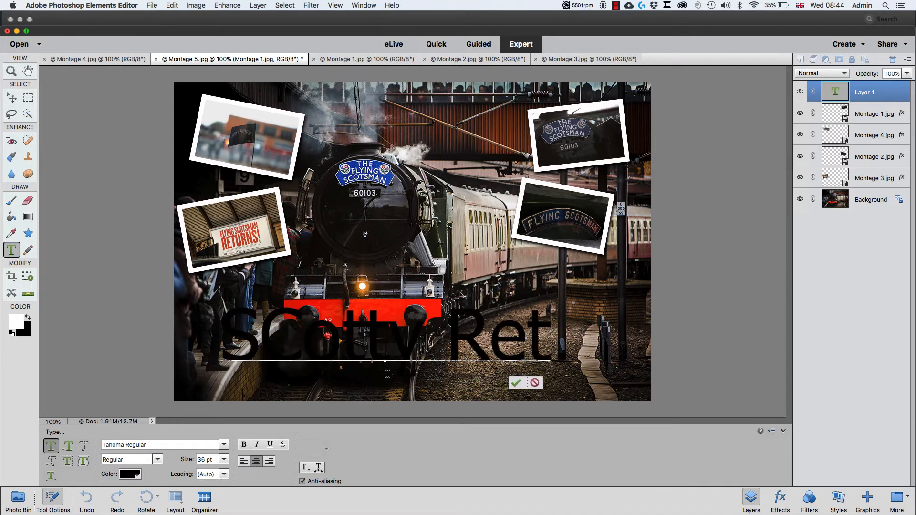
type("urne")
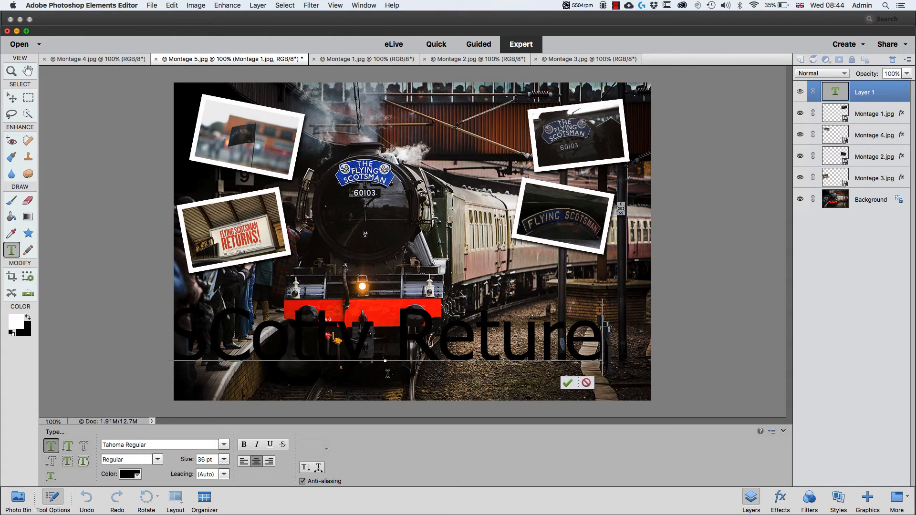
key("BackSpace")
type("s")
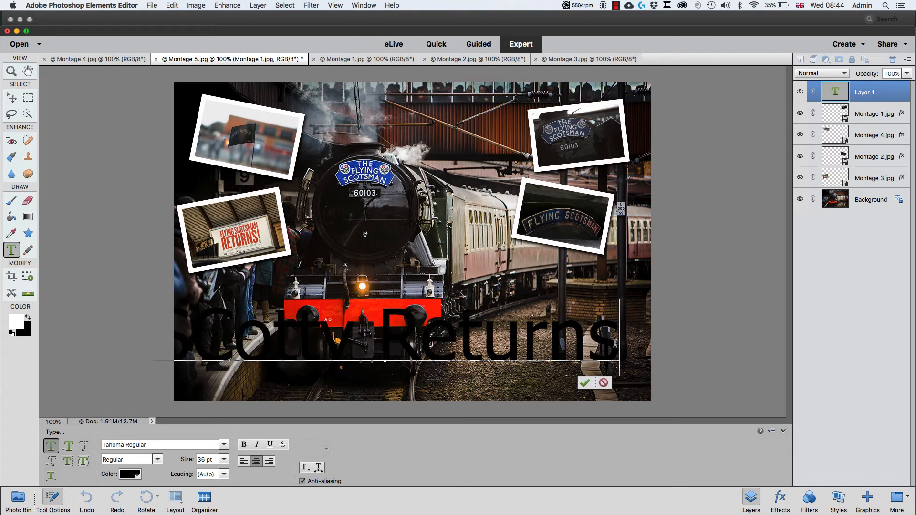
- Colour the "SCotty Returns" text white and shift it right so it fits inside the picture
left_click_drag(469, 333, 2, 312)
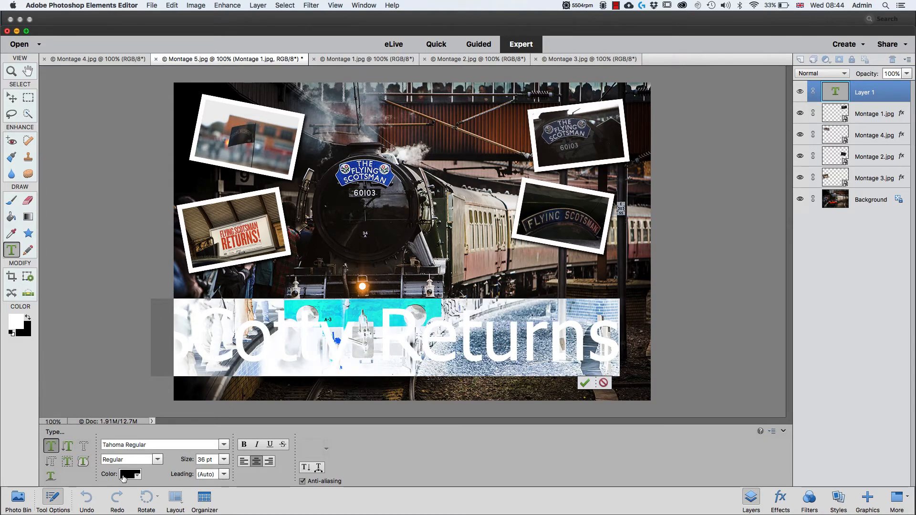
left_click(124, 477)
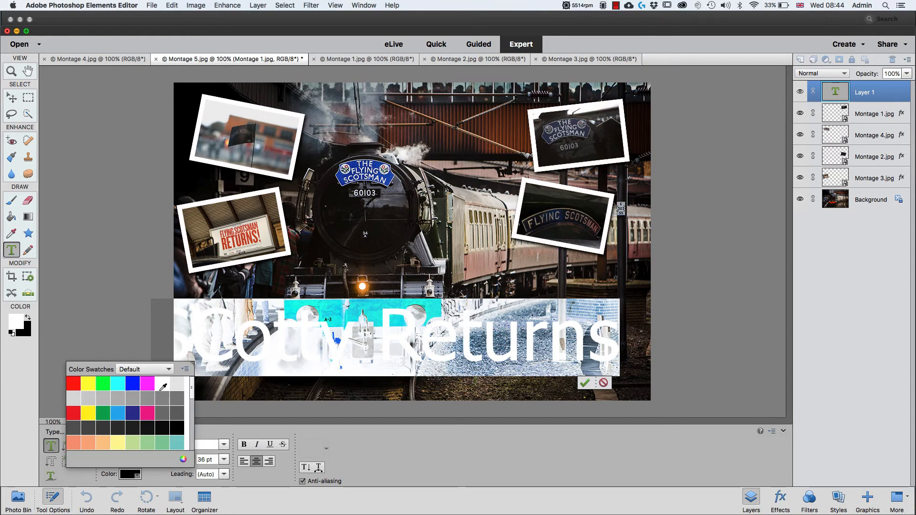
left_click(162, 381)
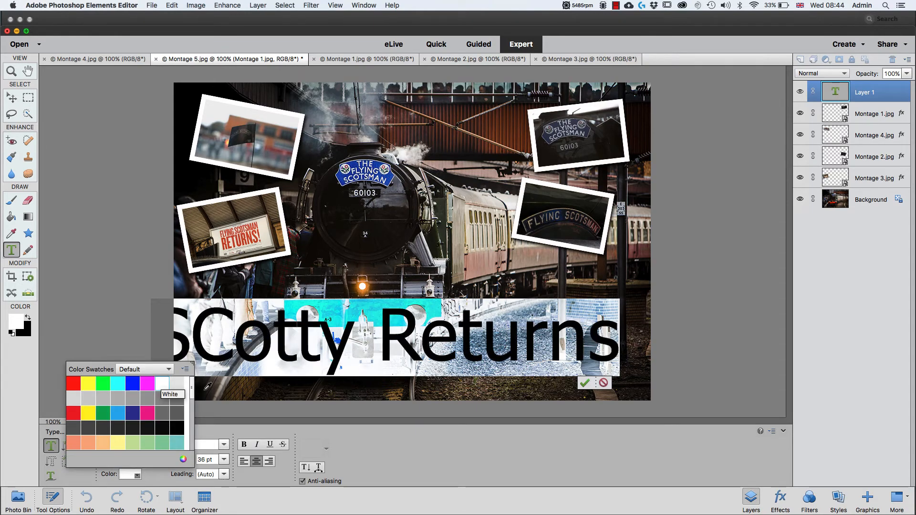
left_click(585, 383)
left_click(585, 383)
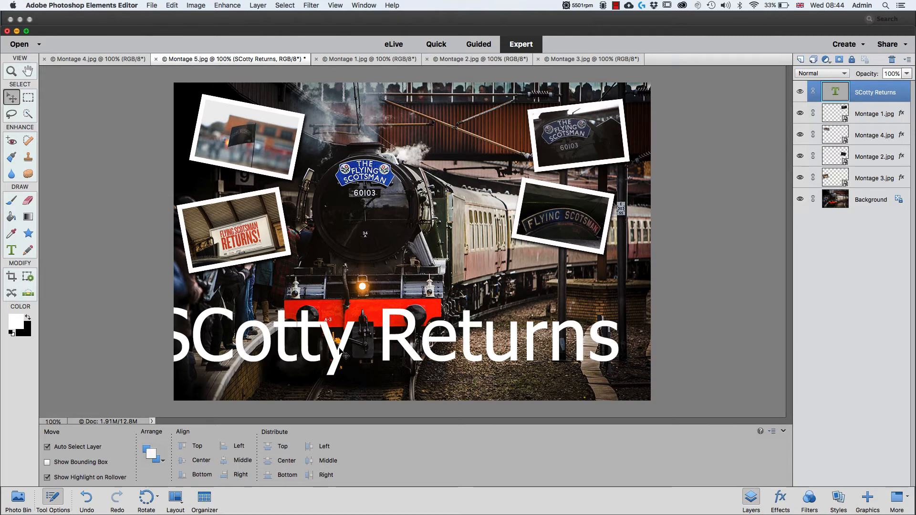
left_click_drag(345, 356, 368, 356)
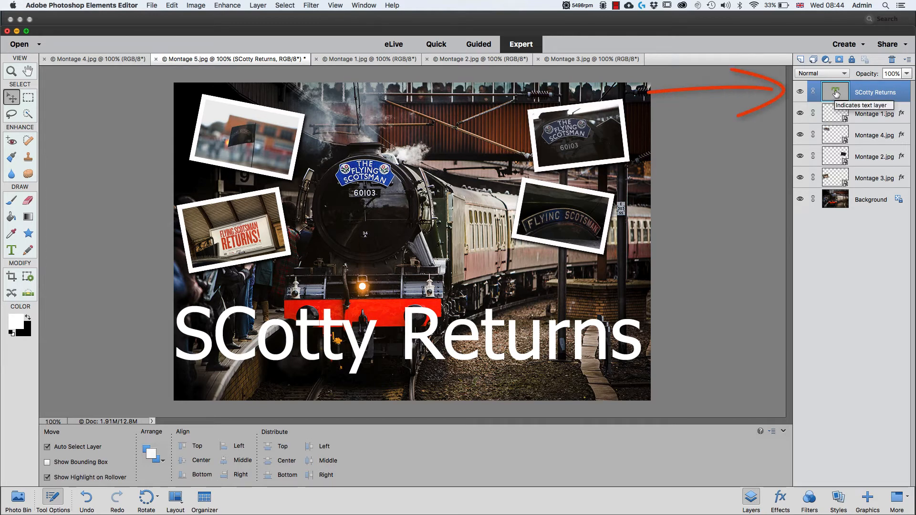
- Correct the capital C in the title text so that it reads "Scotty Returns"
double_click(837, 94)
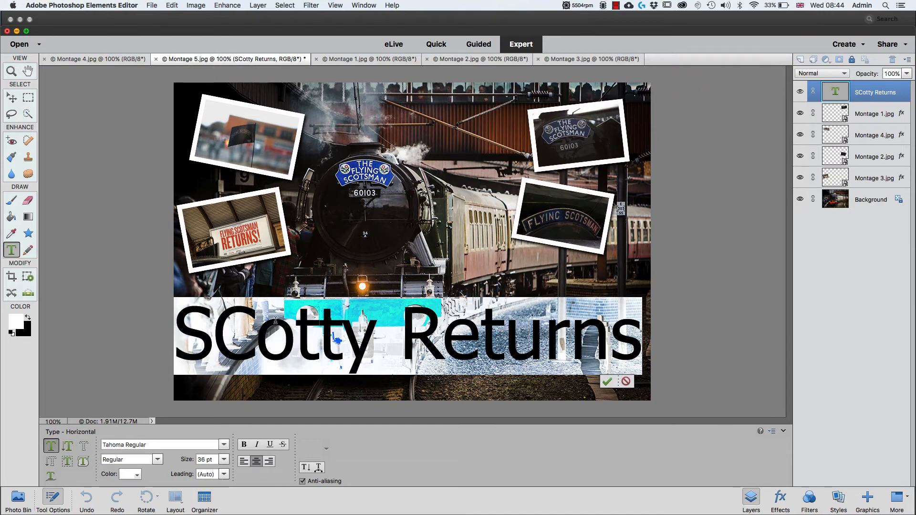
left_click(256, 330)
key("BackSpace")
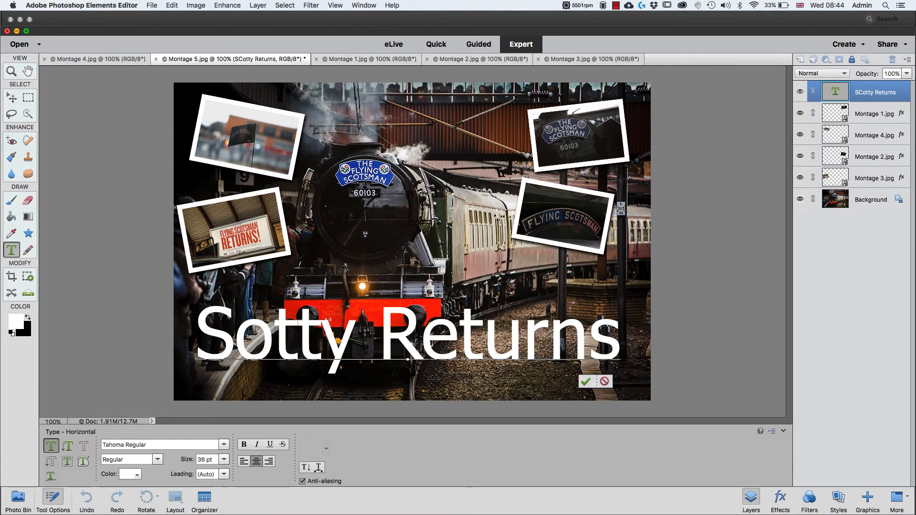
type("c")
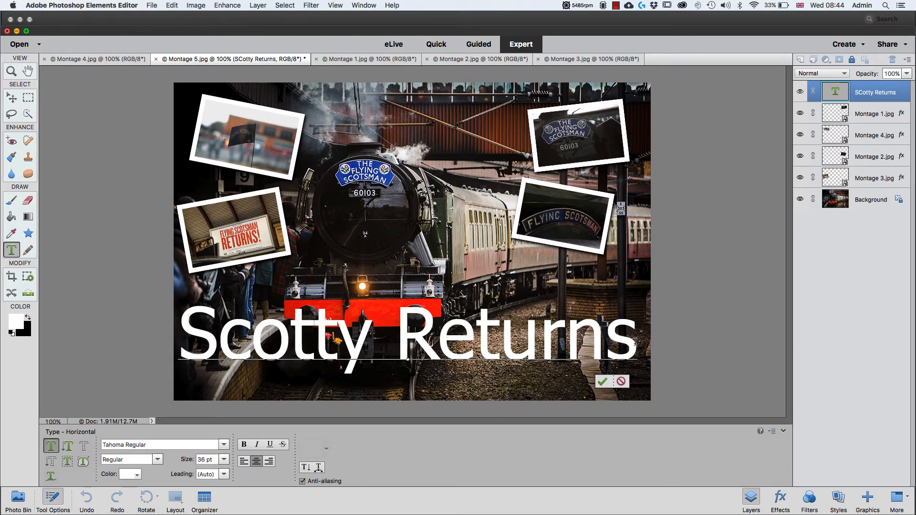
- Reduce the "Scotty Returns" text to 24 pt and move it towards the picture's lower-right corner
left_click_drag(635, 339, 177, 335)
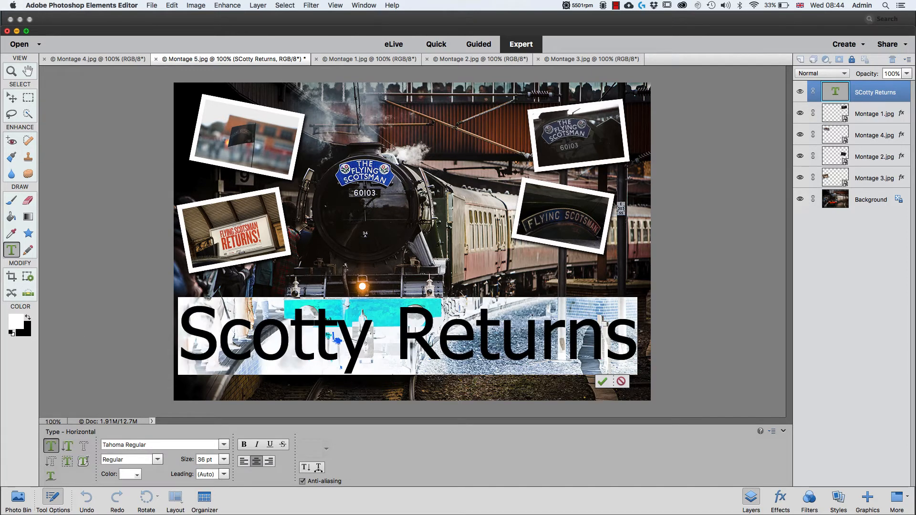
left_click(222, 461)
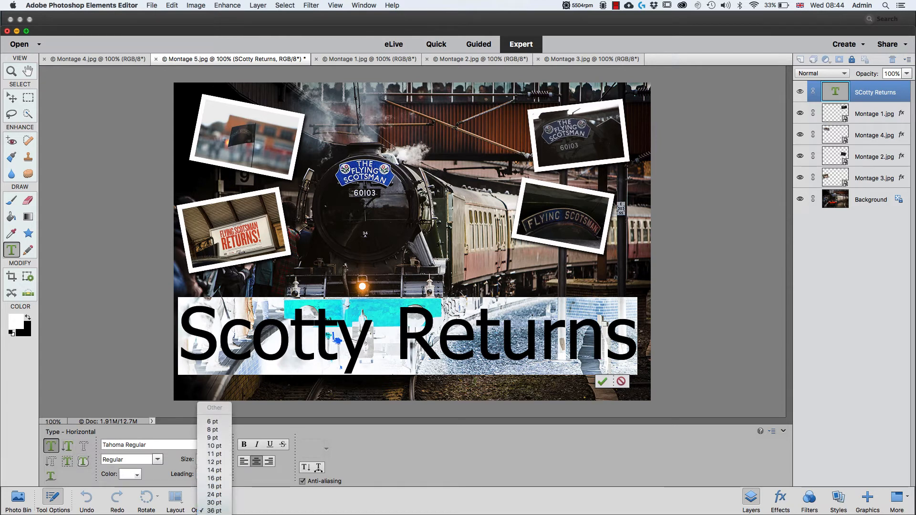
left_click(215, 503)
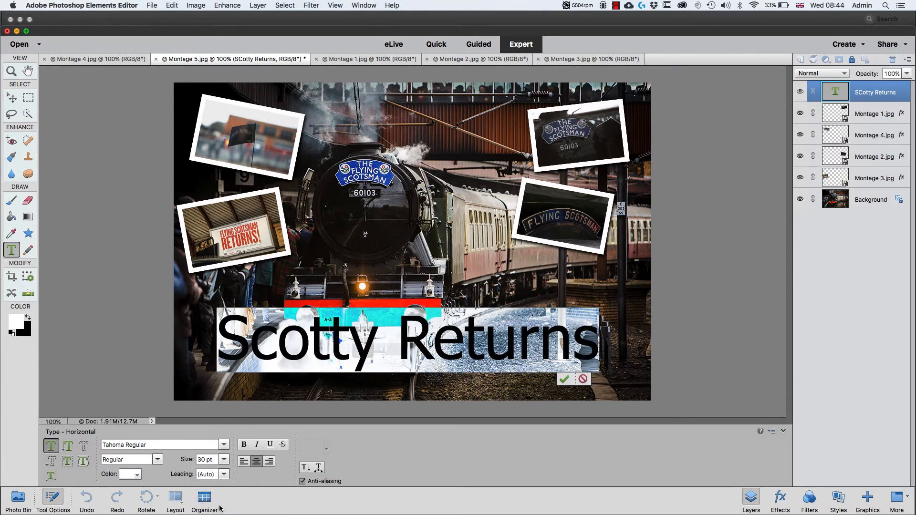
left_click(224, 460)
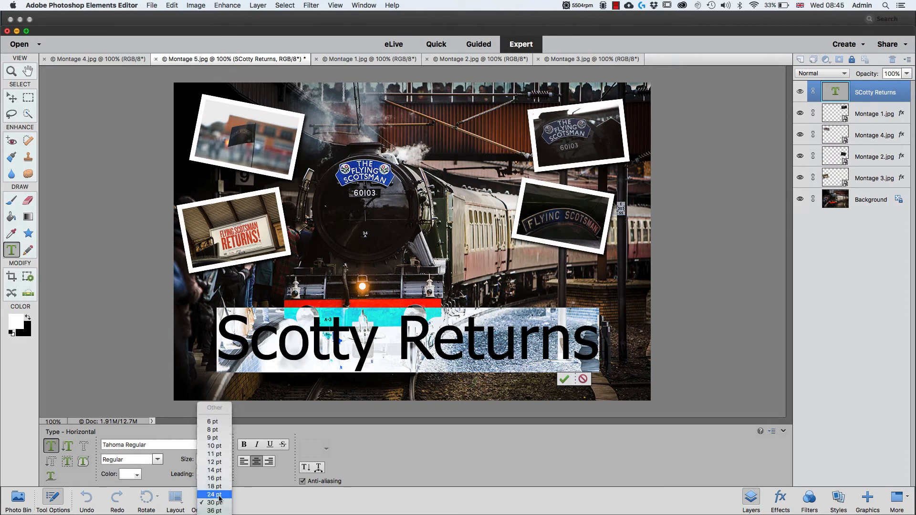
left_click(215, 495)
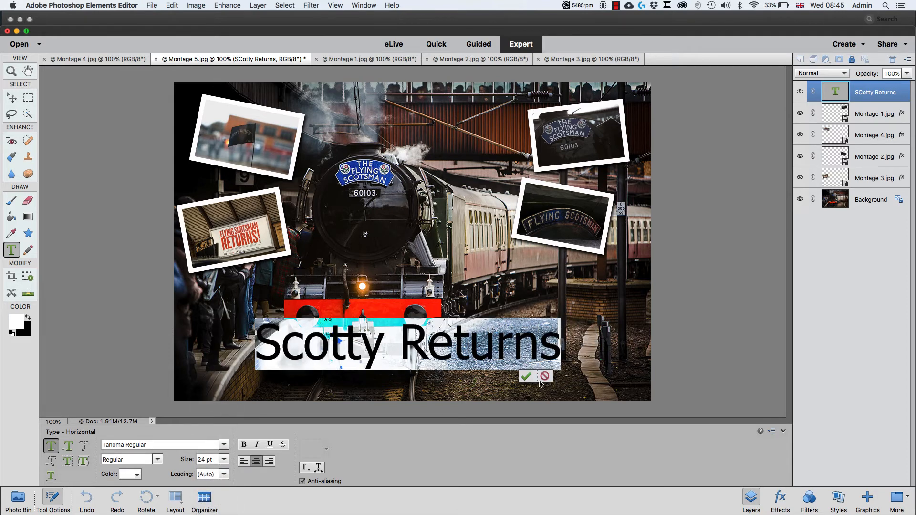
left_click_drag(566, 381, 631, 398)
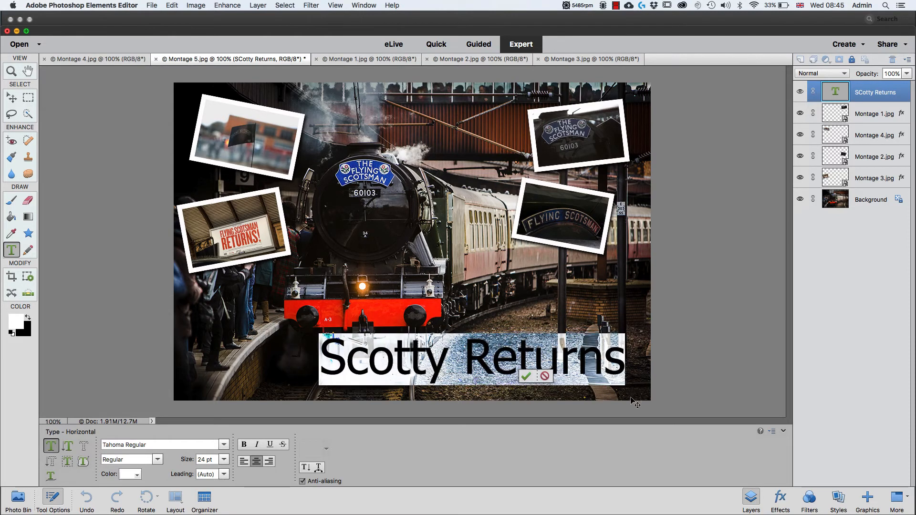
- Change the "Scotty Returns" title's font to 3rd Man Regular and move the text towards the picture's lower-right corner
key("super+Return")
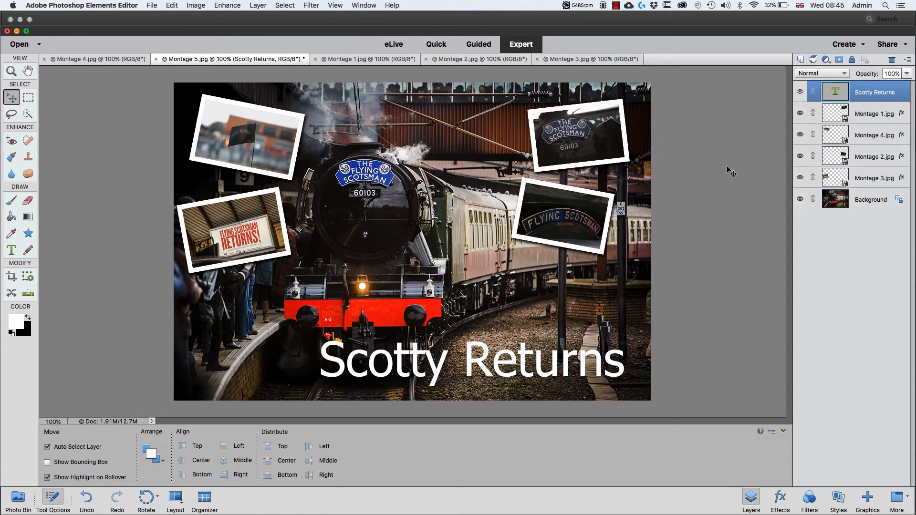
double_click(834, 93)
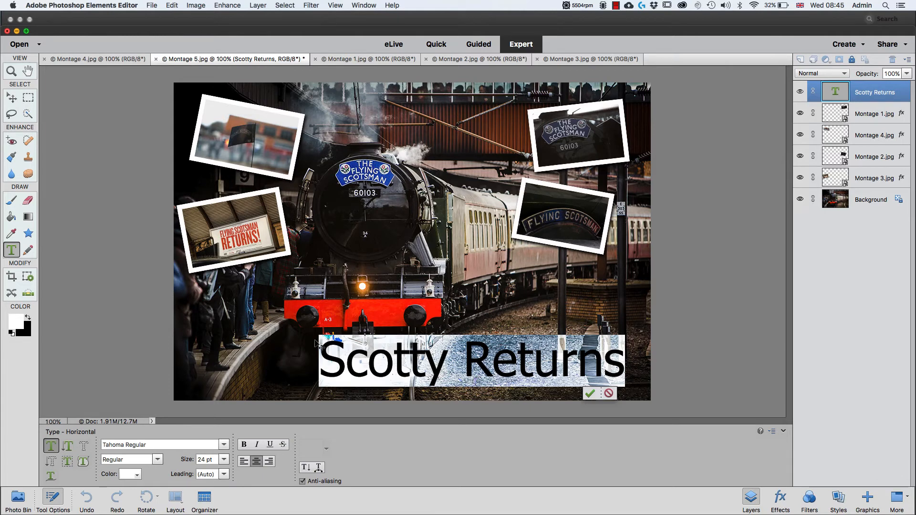
left_click(223, 445)
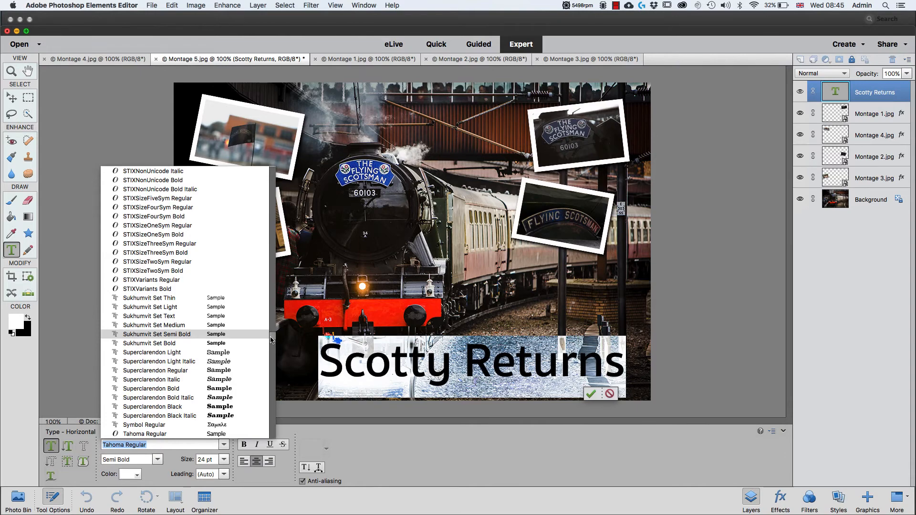
left_click_drag(271, 339, 282, 168)
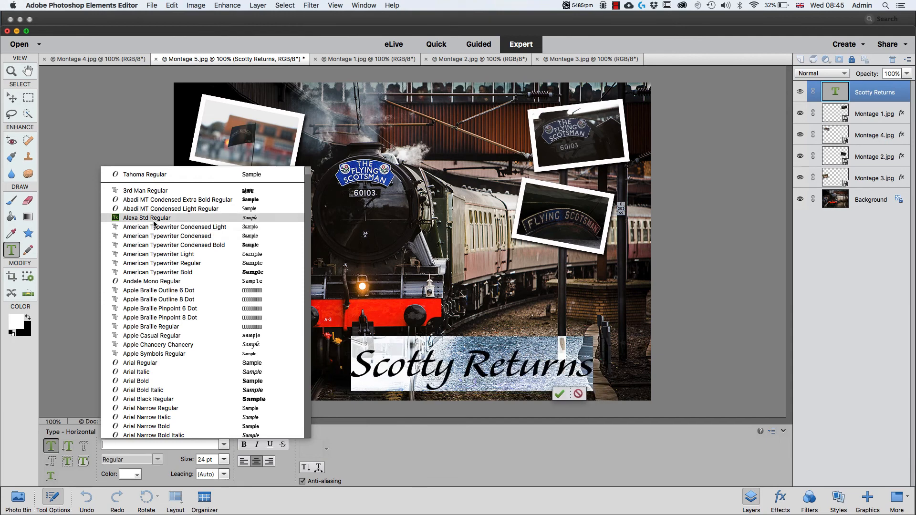
left_click(151, 192)
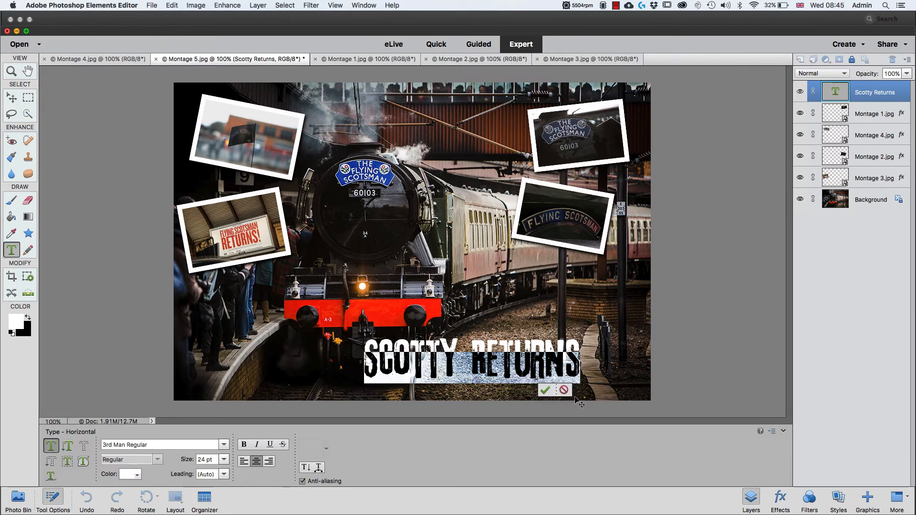
left_click_drag(594, 393, 629, 392)
key("super+Return")
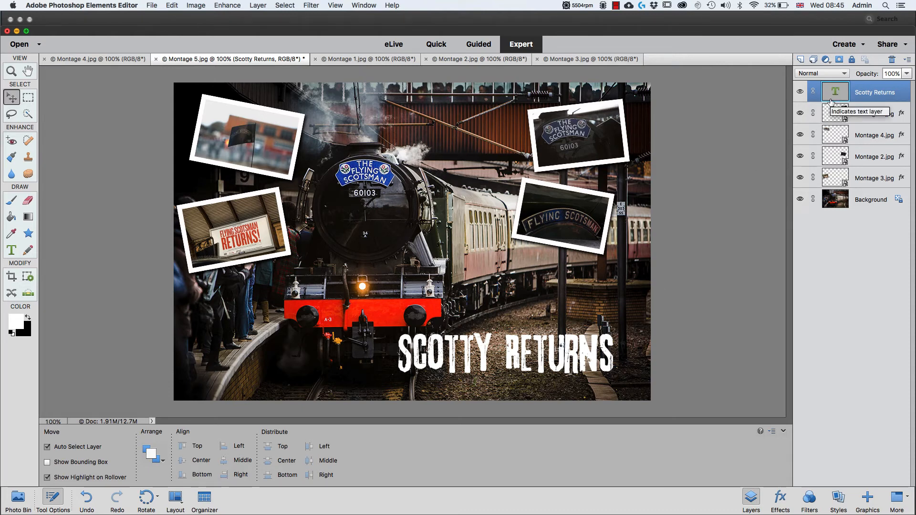
- Give the title text a drop shadow with size 0 px, distance 9 px and opacity 71%
left_click(838, 500)
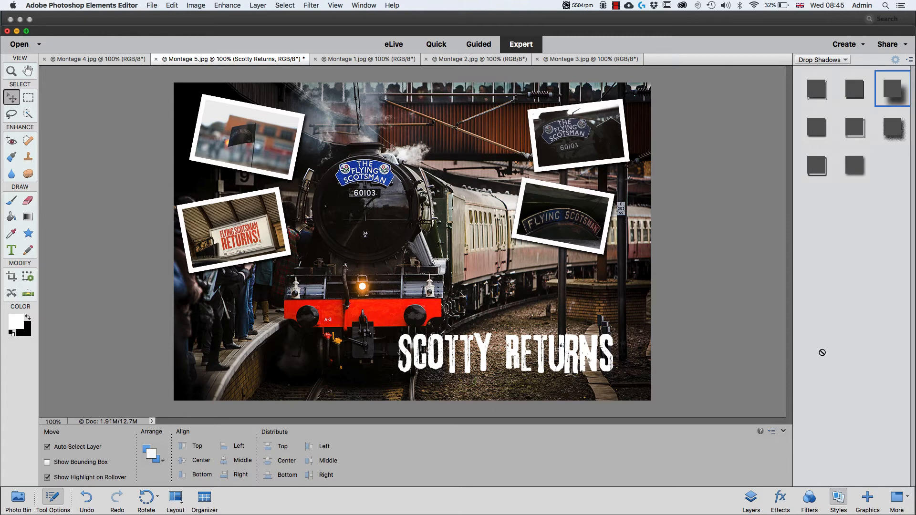
double_click(896, 98)
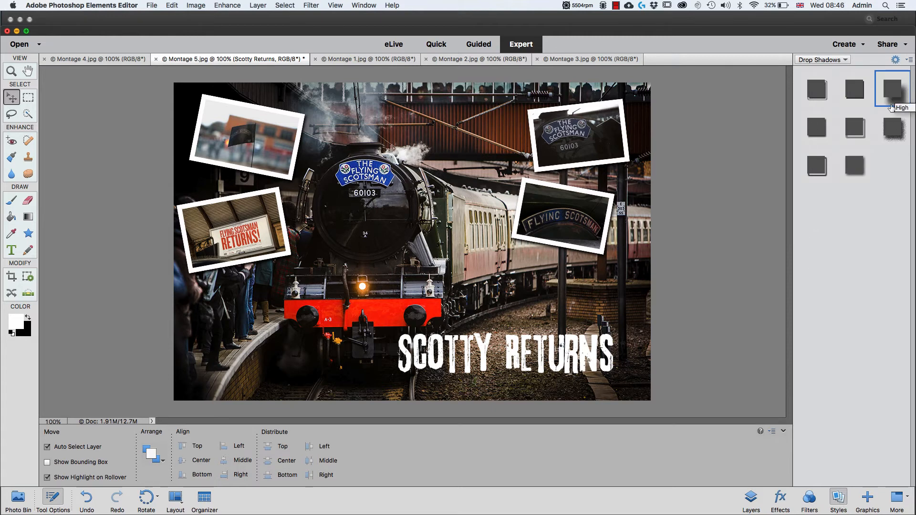
left_click(896, 61)
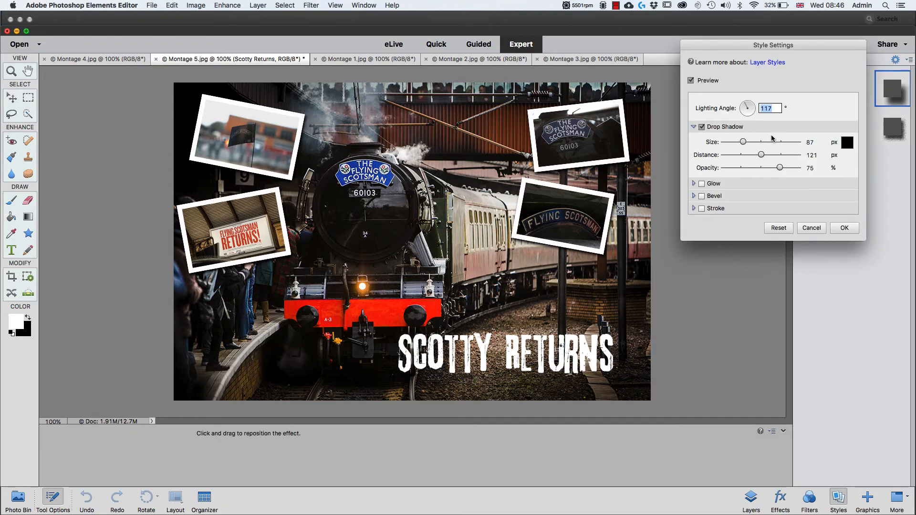
mouse_move(743, 141)
left_mouse_down()
mouse_move(722, 142)
mouse_move(760, 155)
mouse_move(730, 149)
left_mouse_up()
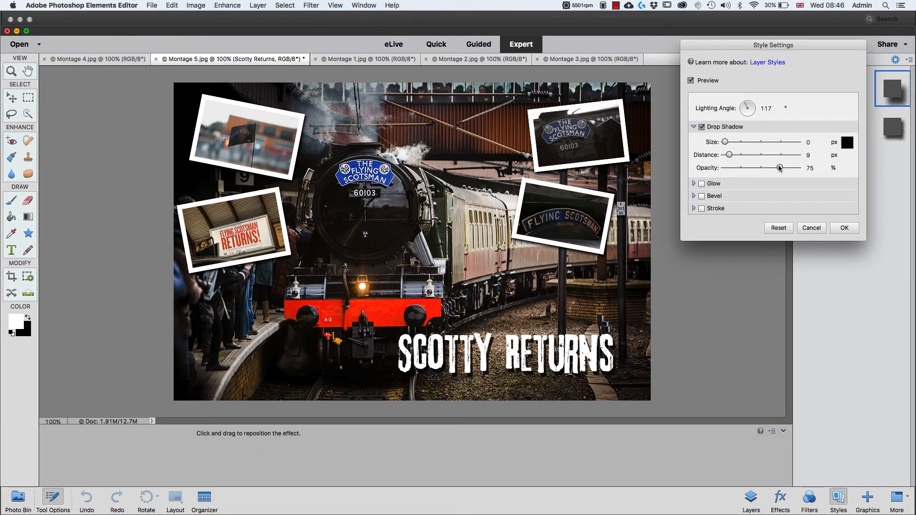
mouse_move(780, 170)
left_mouse_down()
mouse_move(798, 169)
mouse_move(757, 169)
mouse_move(807, 171)
mouse_move(768, 169)
mouse_move(785, 169)
mouse_move(777, 170)
left_mouse_up()
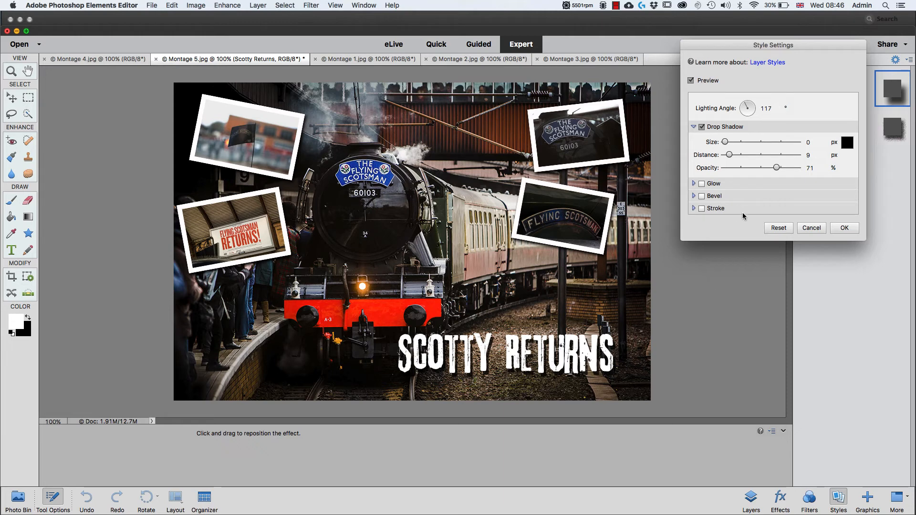
left_click(844, 228)
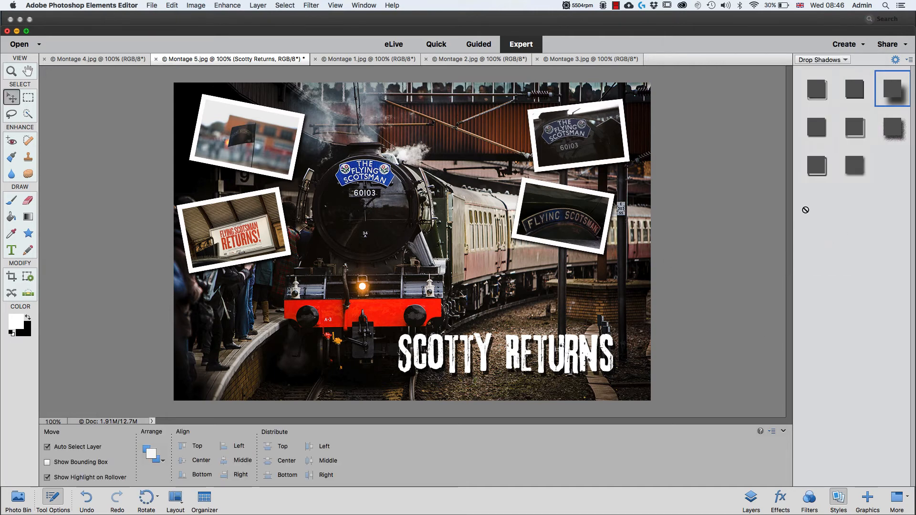
- Extend the title to read "The Scotty Returns" and shift it slightly left so it sits inside the picture
left_click(751, 497)
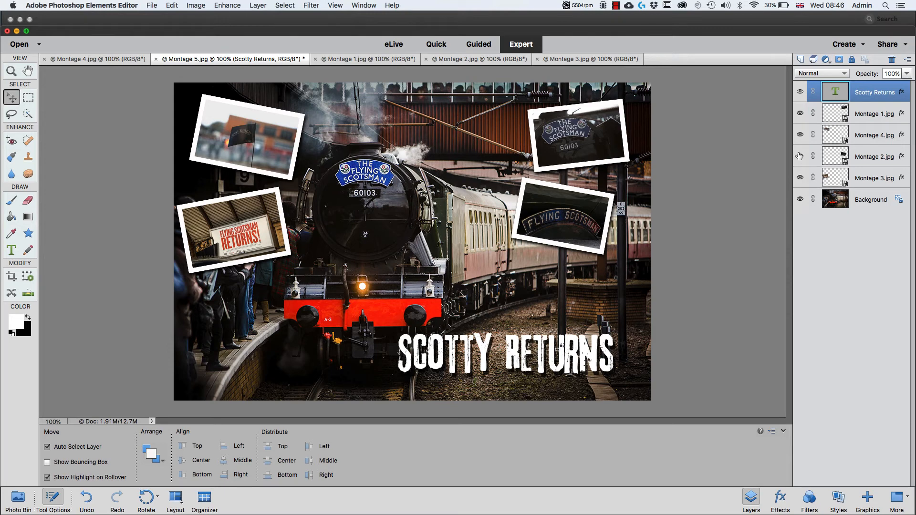
double_click(834, 95)
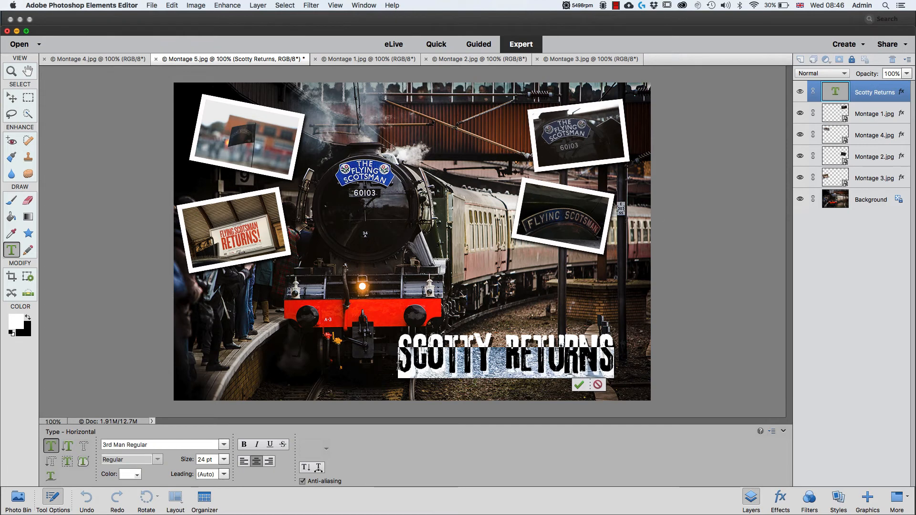
left_click(400, 354)
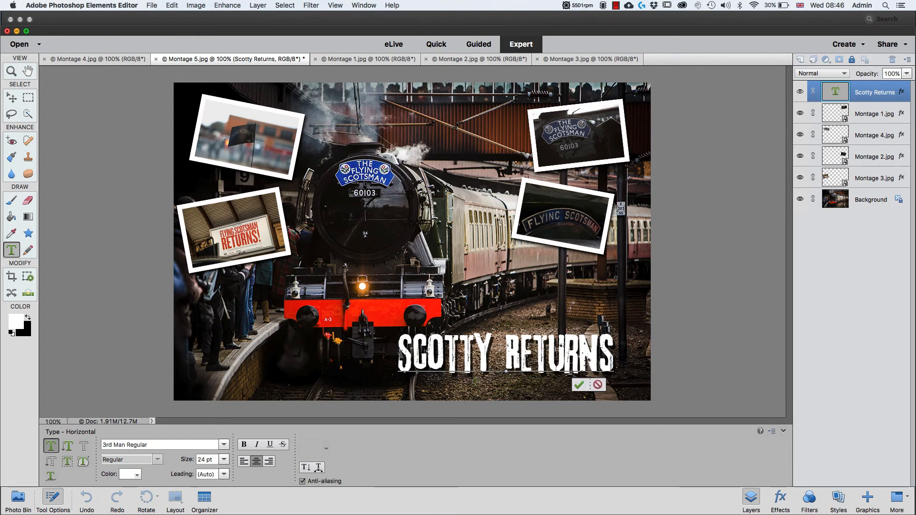
type("THE")
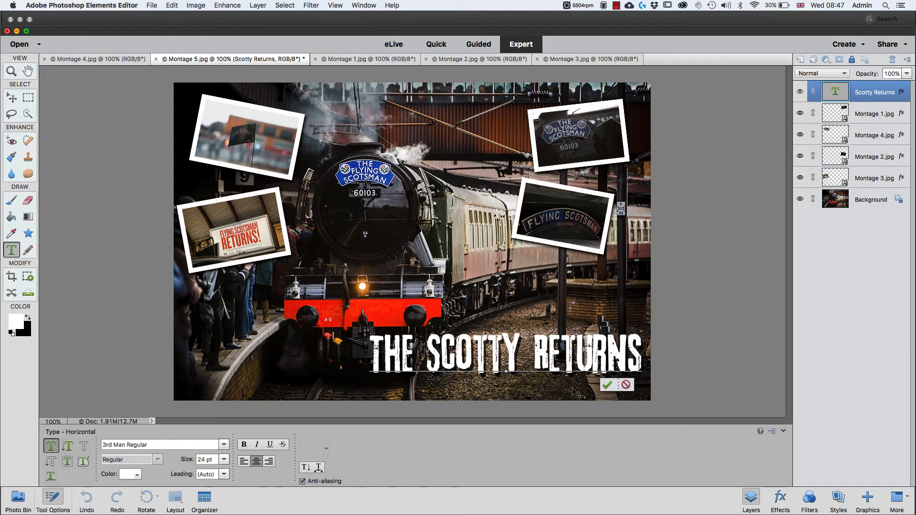
left_click_drag(576, 394, 565, 396)
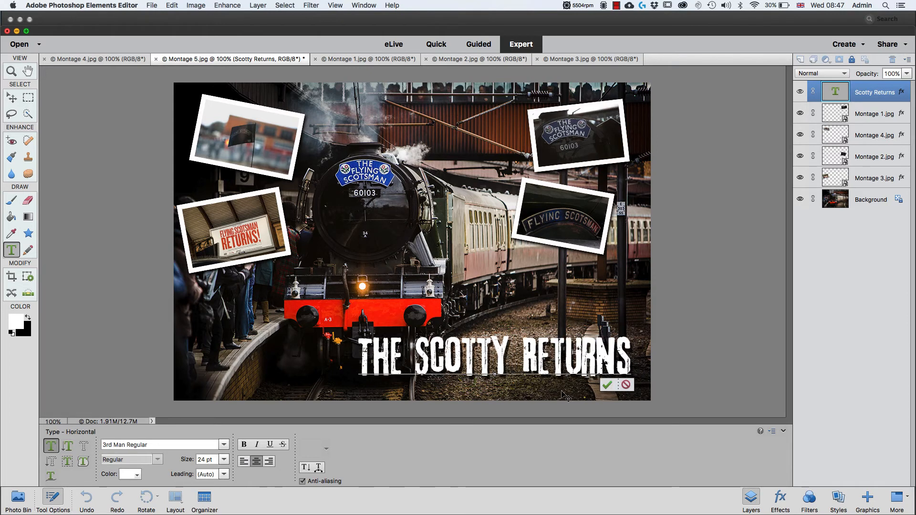
key("super+Return")
key("v")
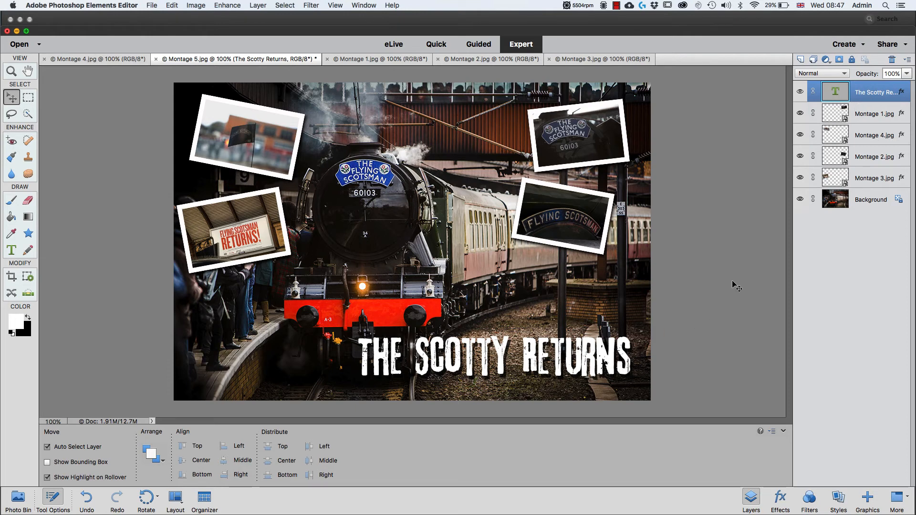
- Add a Hue/Saturation adjustment layer above Montage 1 with Colorize on, hue 35 and saturation 13 for a sepia tone
left_click(872, 122)
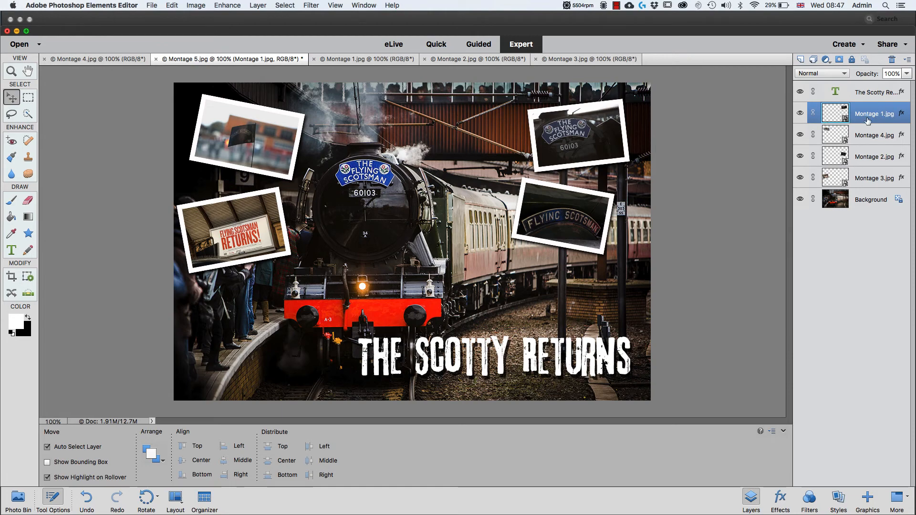
left_click(827, 60)
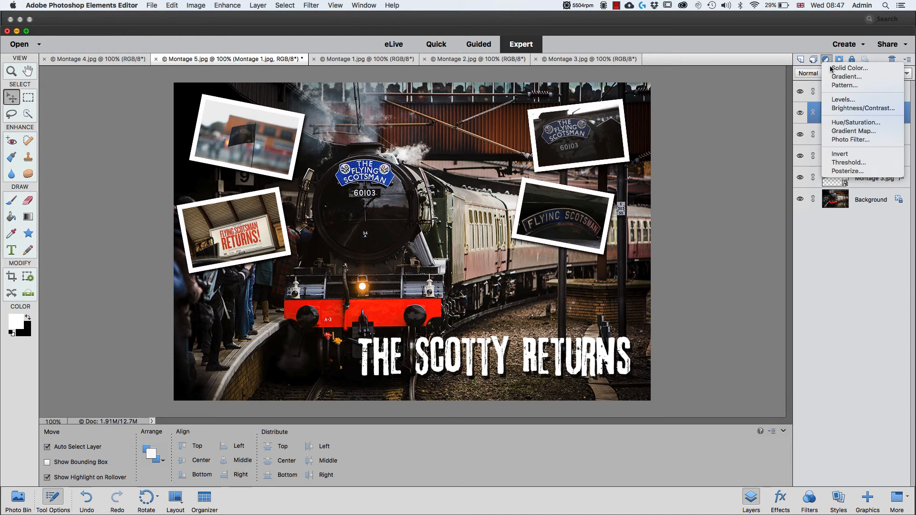
left_click(862, 123)
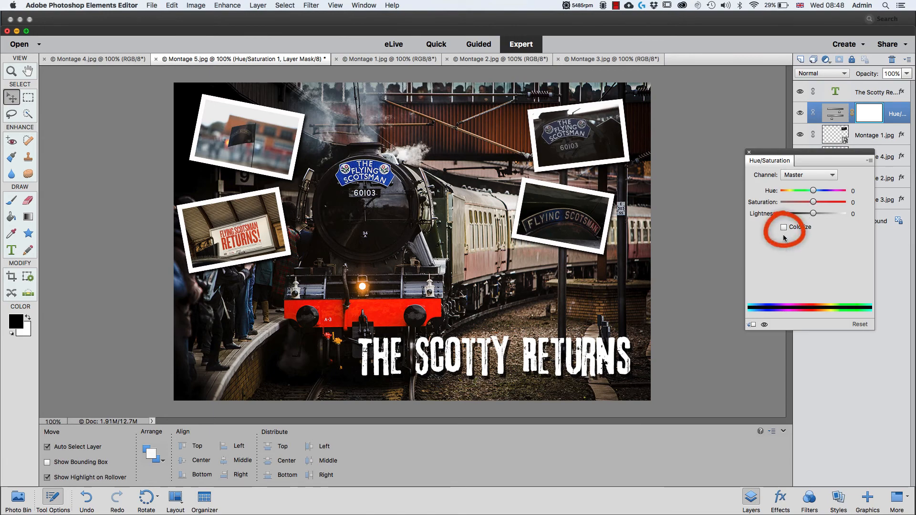
left_click(784, 227)
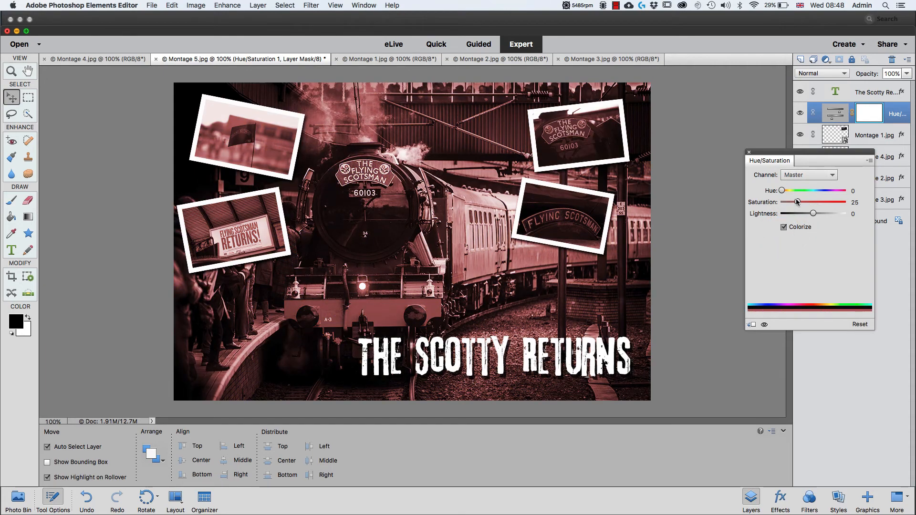
left_click_drag(782, 190, 788, 192)
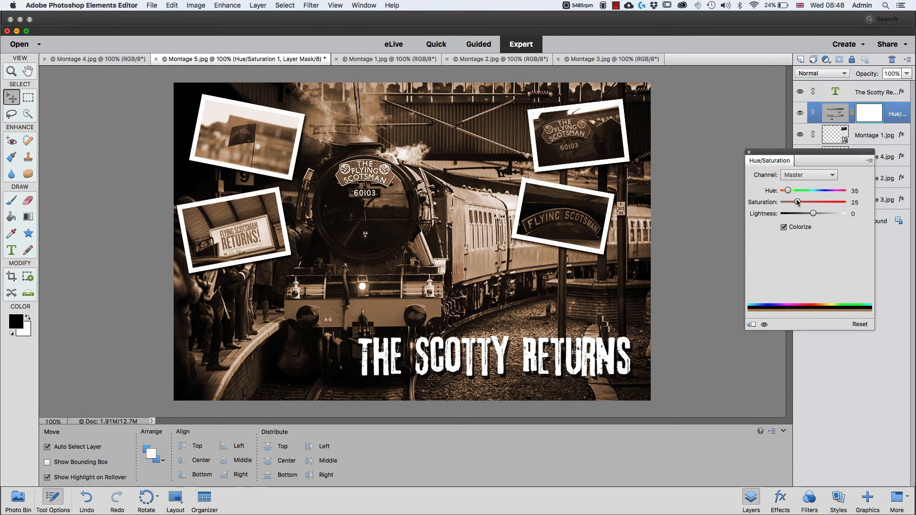
left_click_drag(798, 202, 791, 202)
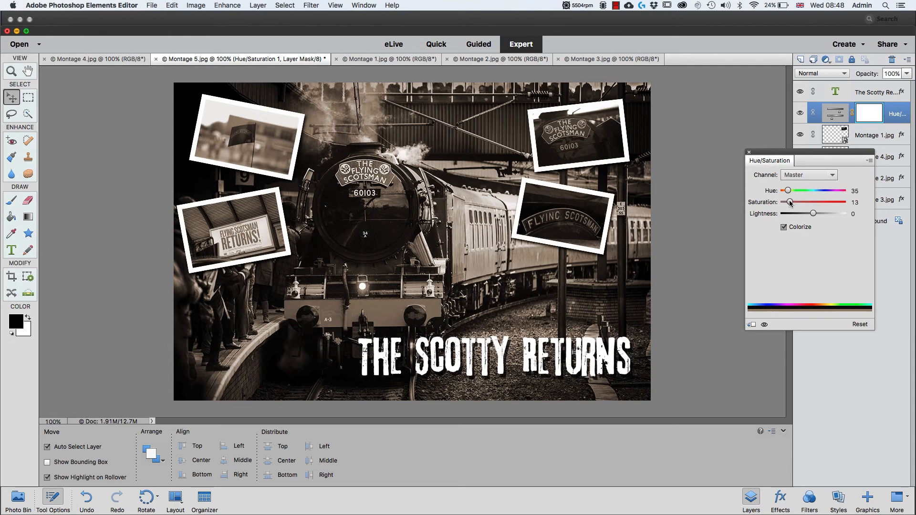
left_click(749, 151)
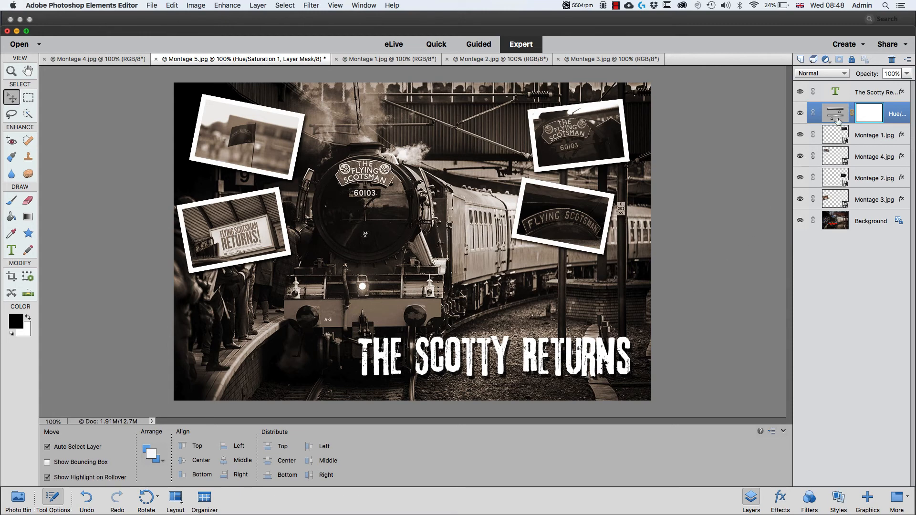
- Set up the Brush tool with black as the foreground colour and a 60 px brush size
left_click(831, 117)
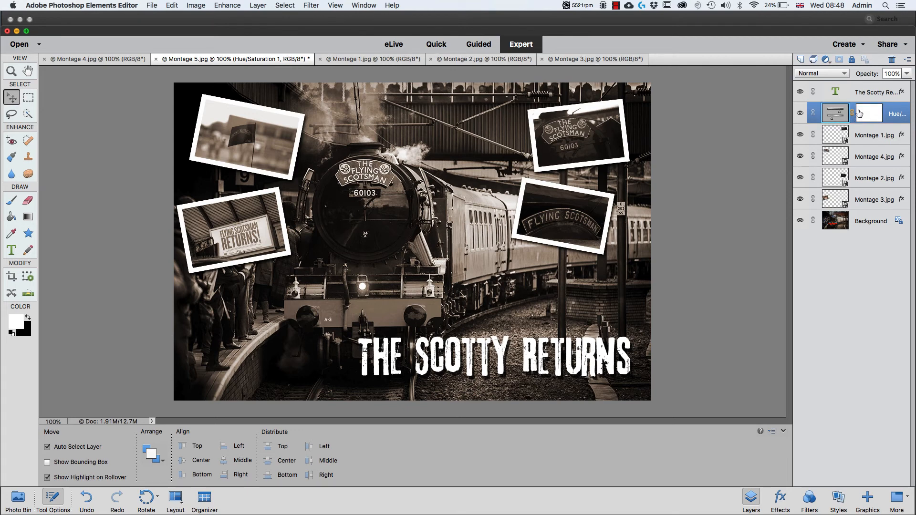
left_click(873, 115)
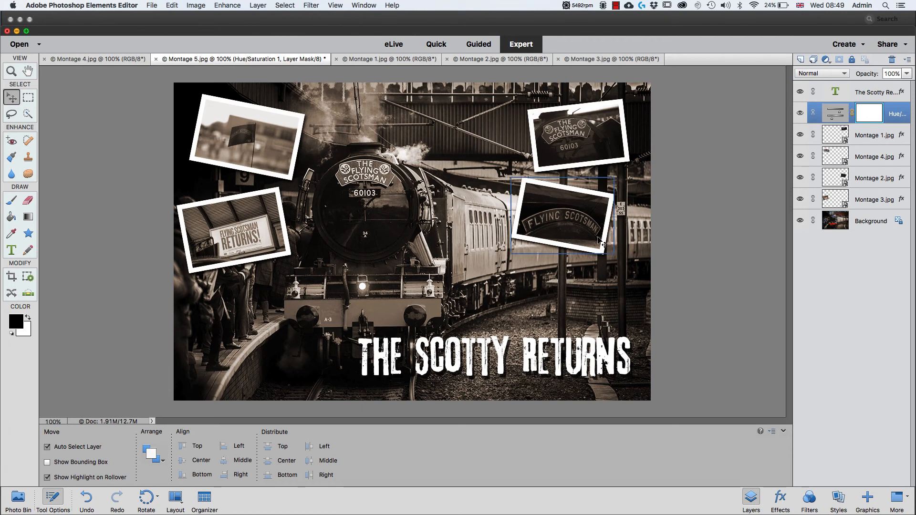
left_click(602, 243)
key("b")
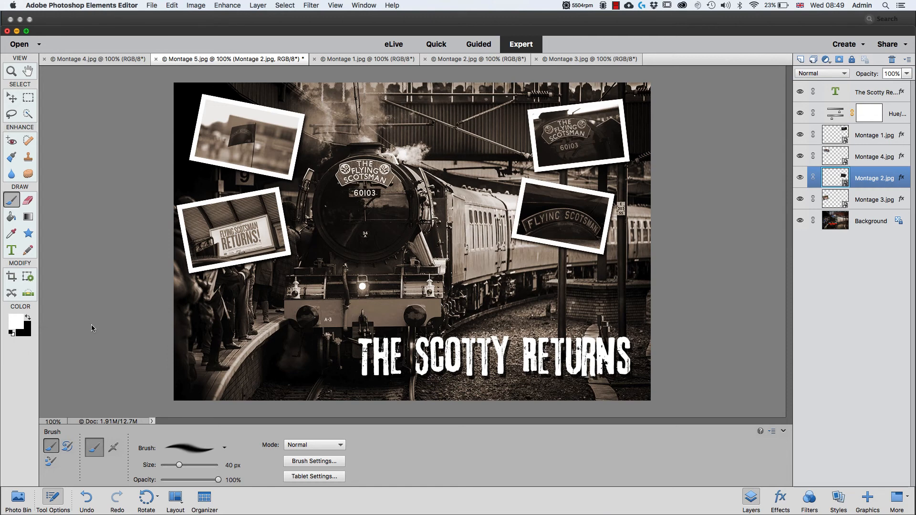
key("x")
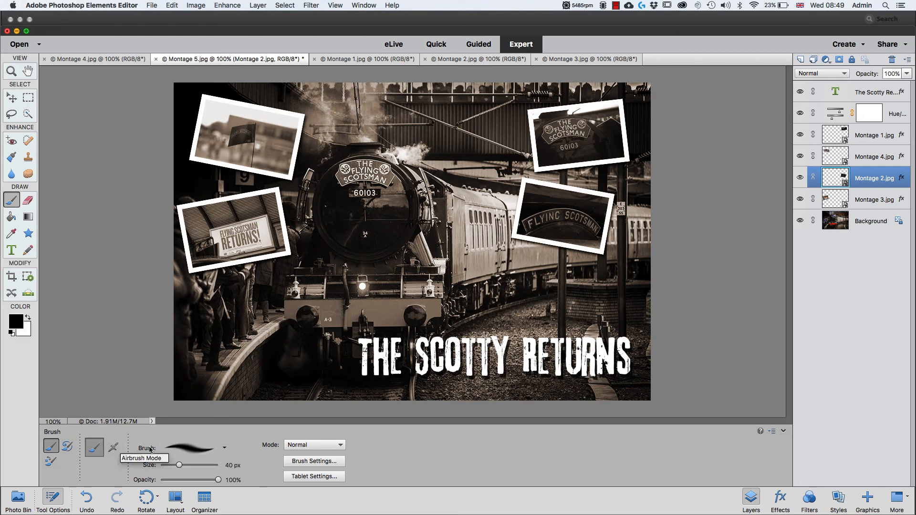
left_click(178, 465)
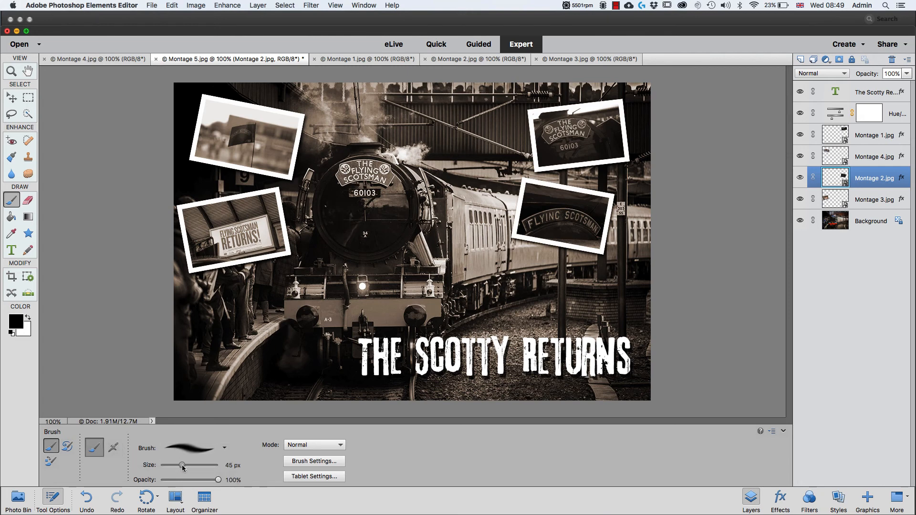
left_click_drag(181, 465, 179, 467)
key("bracketright")
key("bracketright")
key("bracketright")
key("bracketright")
key("bracketright")
key("bracketright")
key("bracketleft")
key("bracketleft")
key("bracketleft")
key("bracketleft")
key("bracketleft")
key("bracketright")
- Paint black on the Hue/Saturation layer mask over the locomotive's nameplate, boiler front and red buffer beam to restore their colour
left_click(872, 117)
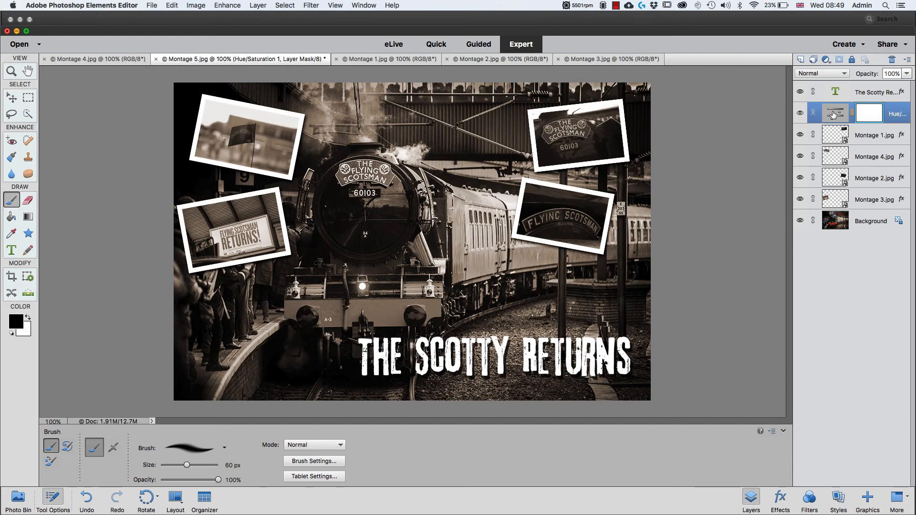
left_click(833, 114)
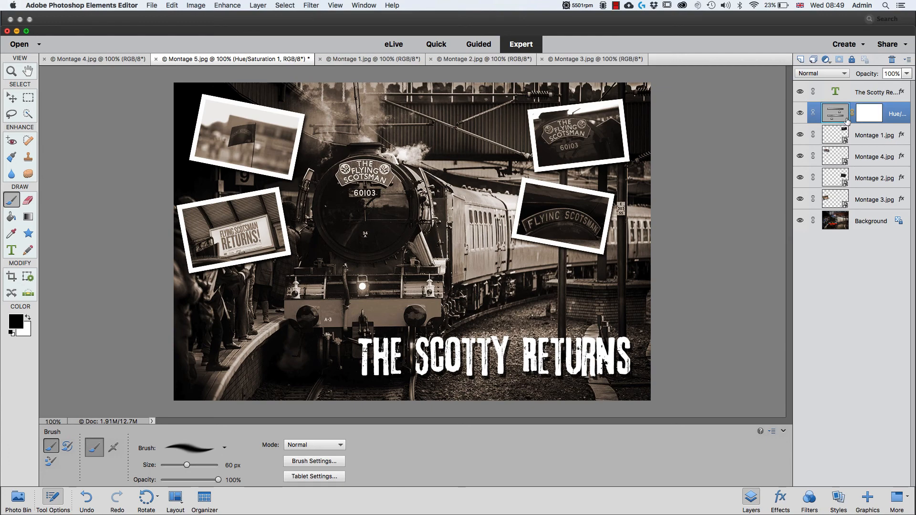
left_click(872, 116)
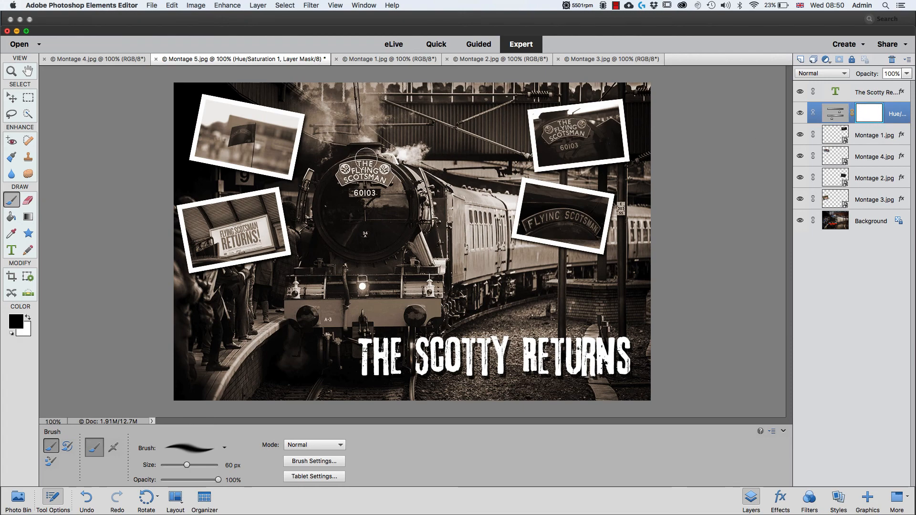
mouse_move(355, 156)
left_mouse_down()
mouse_move(390, 174)
mouse_move(351, 172)
left_mouse_up()
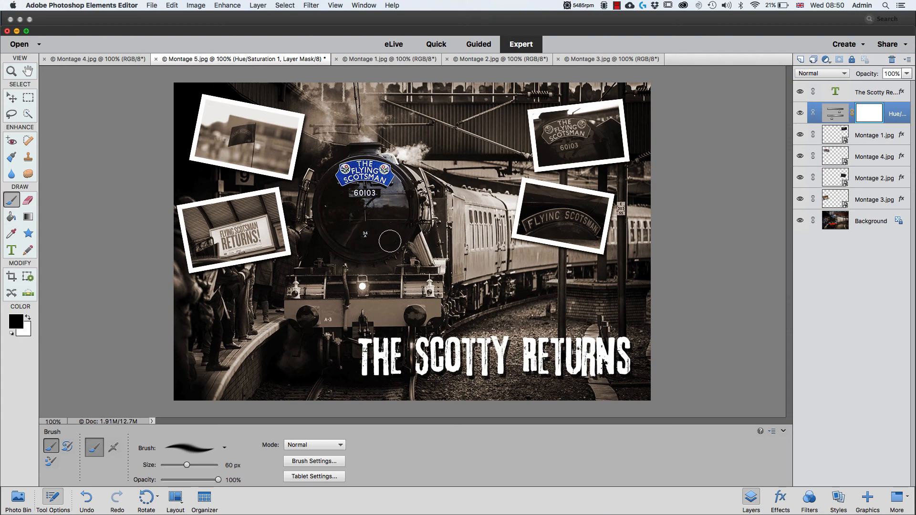
mouse_move(402, 213)
left_mouse_down()
mouse_move(296, 313)
mouse_move(398, 318)
mouse_move(422, 310)
mouse_move(411, 290)
mouse_move(391, 284)
mouse_move(429, 269)
mouse_move(406, 207)
mouse_move(409, 265)
mouse_move(383, 278)
mouse_move(387, 291)
mouse_move(348, 263)
mouse_move(357, 269)
mouse_move(348, 314)
mouse_move(315, 319)
mouse_move(328, 349)
mouse_move(348, 330)
mouse_move(395, 336)
mouse_move(398, 350)
mouse_move(398, 335)
mouse_move(408, 352)
mouse_move(395, 340)
mouse_move(361, 339)
mouse_move(315, 342)
mouse_move(316, 351)
mouse_move(290, 327)
mouse_move(374, 299)
mouse_move(377, 255)
mouse_move(348, 281)
mouse_move(373, 288)
left_mouse_up()
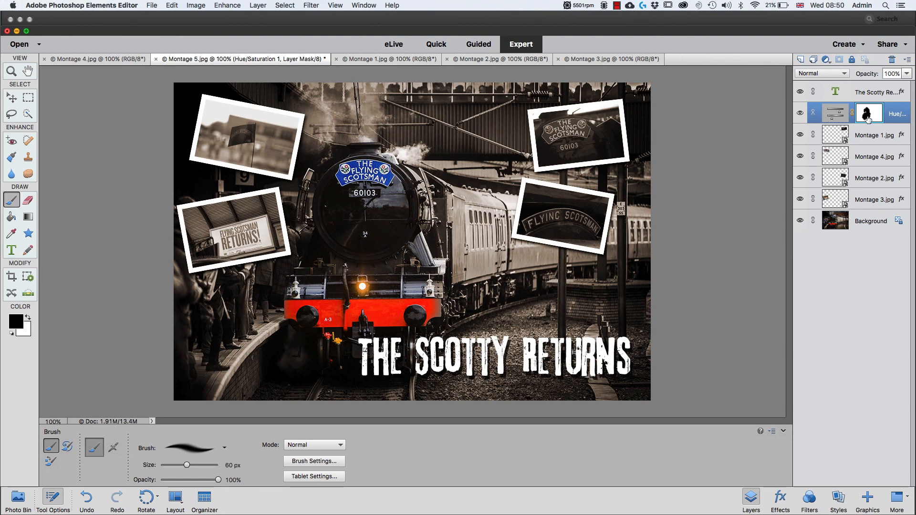
- Display the Hue/Saturation layer mask alone, paint its remaining gaps black over the locomotive area, and return to the image view
left_click(867, 118, "alt")
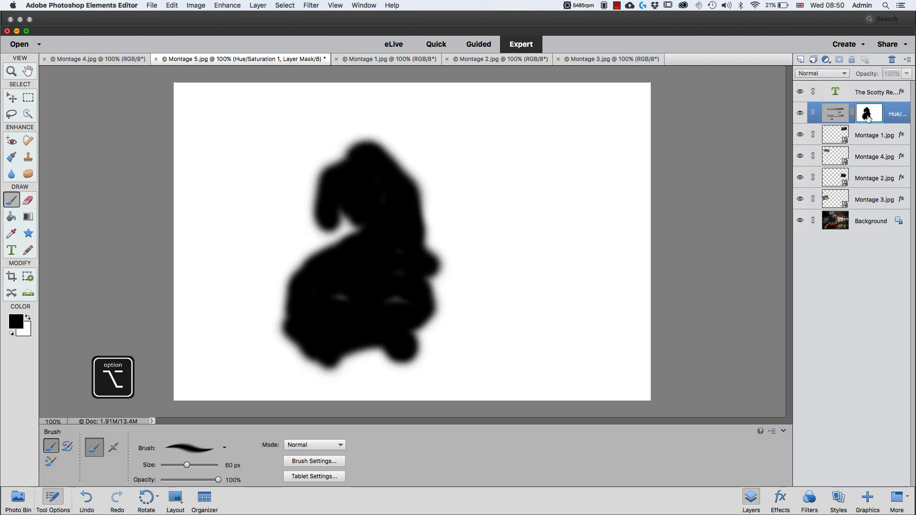
left_click(867, 117, "alt")
left_click(867, 117, "alt")
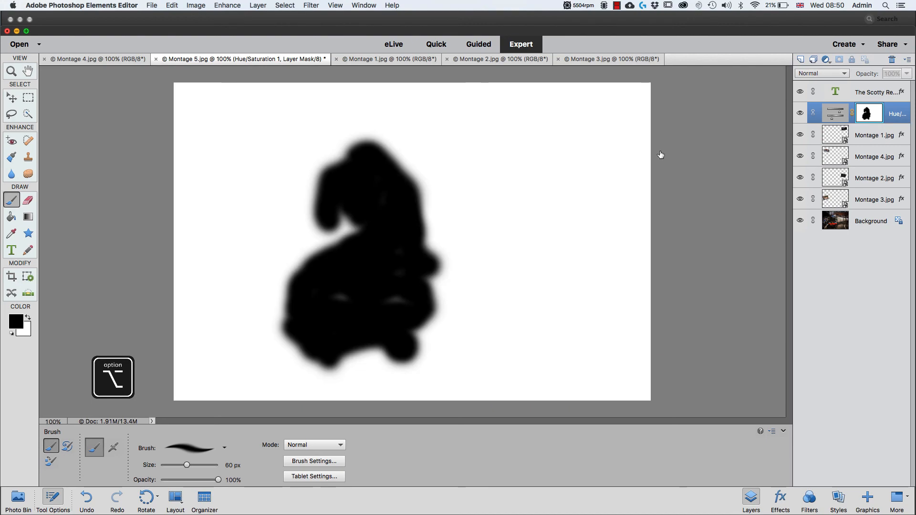
mouse_move(339, 230)
left_mouse_down()
mouse_move(339, 250)
mouse_move(338, 224)
mouse_move(308, 257)
mouse_move(341, 228)
mouse_move(354, 245)
left_mouse_up()
mouse_move(380, 294)
left_mouse_down()
mouse_move(376, 320)
mouse_move(387, 200)
mouse_move(367, 221)
mouse_move(362, 309)
left_mouse_up()
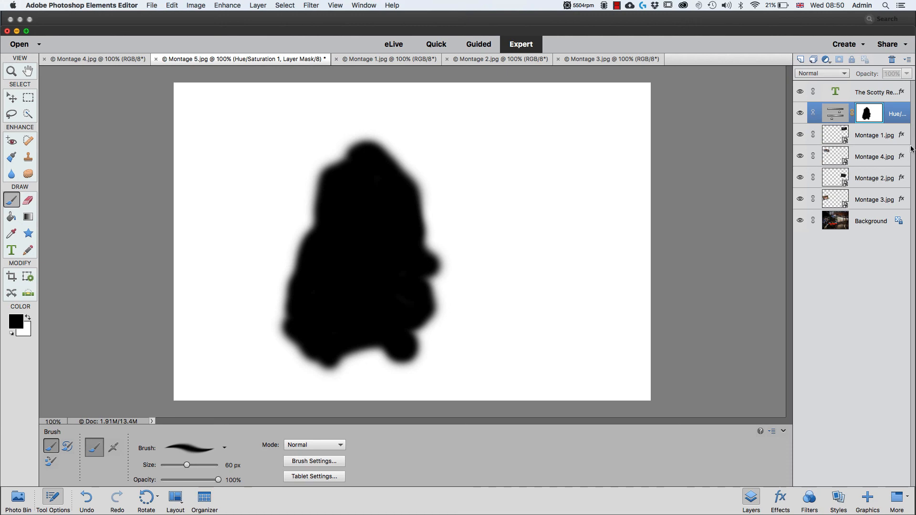
left_click(867, 113, "alt")
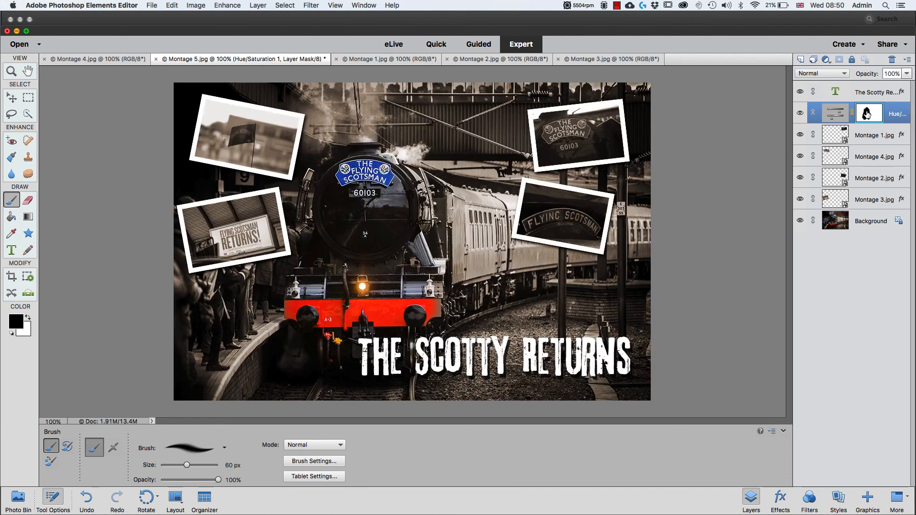